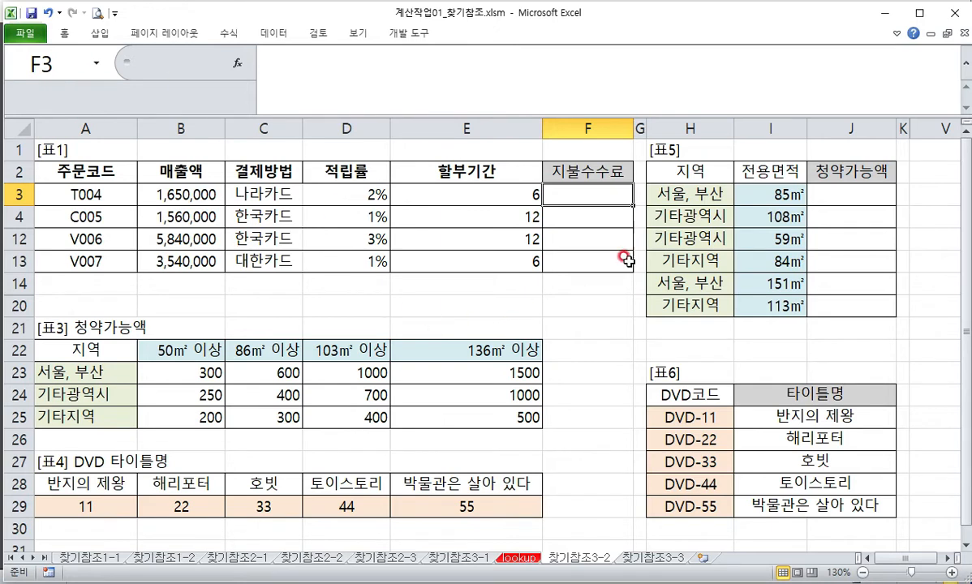
Begin an INDEX formula in J3 of 표5 with the absolute range $B$23:$E$25 as its array
{"action": "left_click_drag", "start_coordinate": [690, 195], "coordinate": [694, 302]}
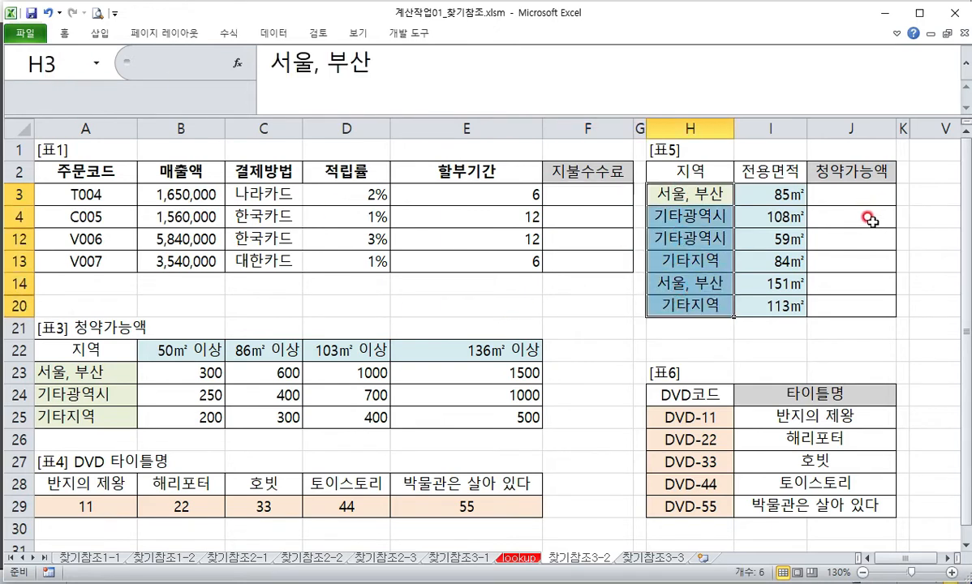
{"action": "left_click_drag", "start_coordinate": [747, 193], "coordinate": [780, 304]}
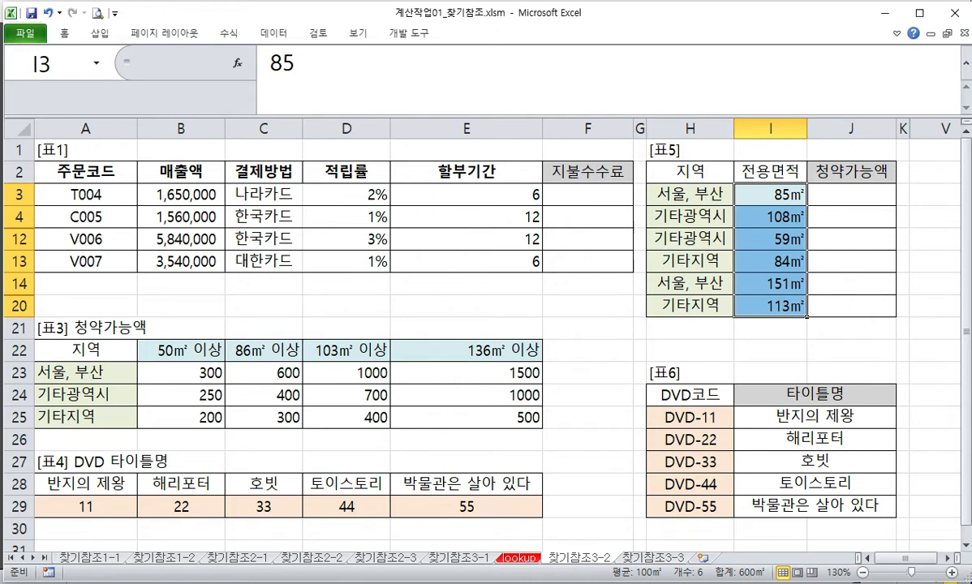
{"action": "left_click", "coordinate": [862, 195]}
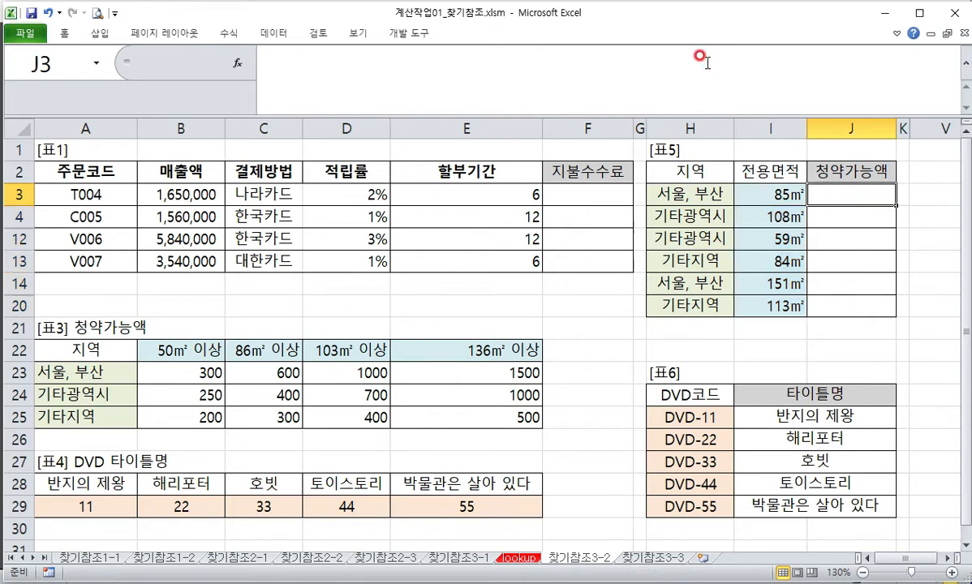
{"action": "left_click", "coordinate": [760, 60]}
{"action": "type", "text": "="}
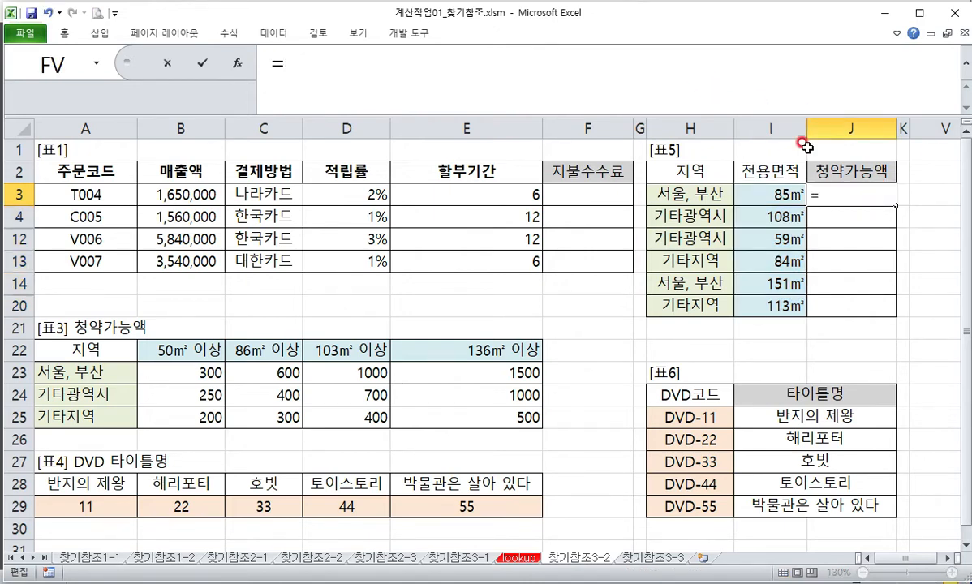
{"action": "type", "text": "in"}
{"action": "key", "text": "Tab"}
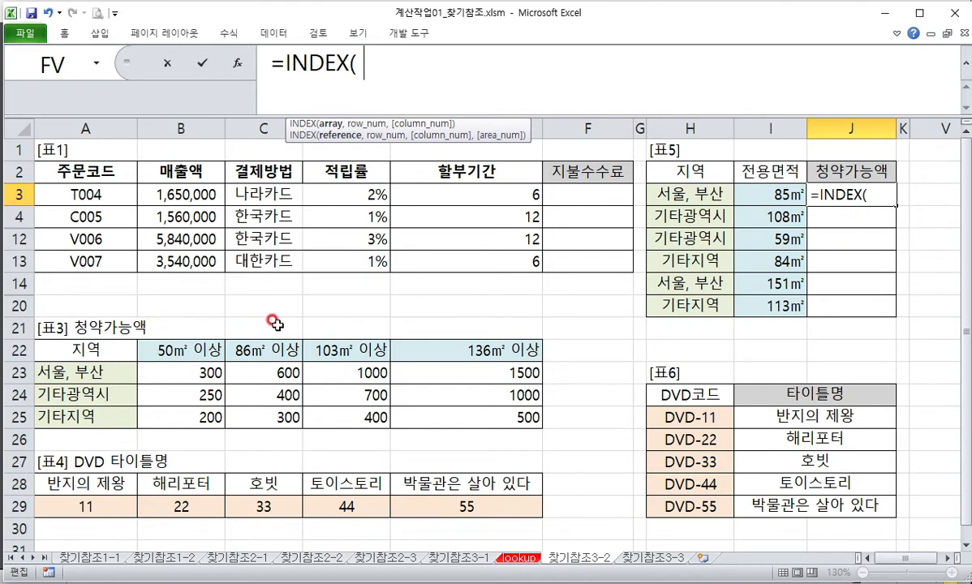
{"action": "left_click_drag", "start_coordinate": [207, 372], "coordinate": [530, 413]}
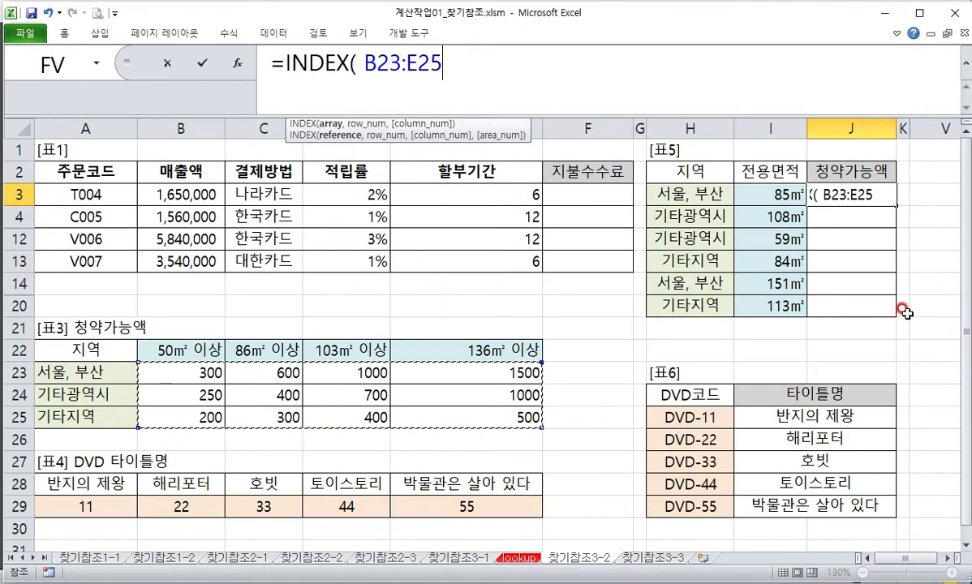
{"action": "key", "text": "F4"}
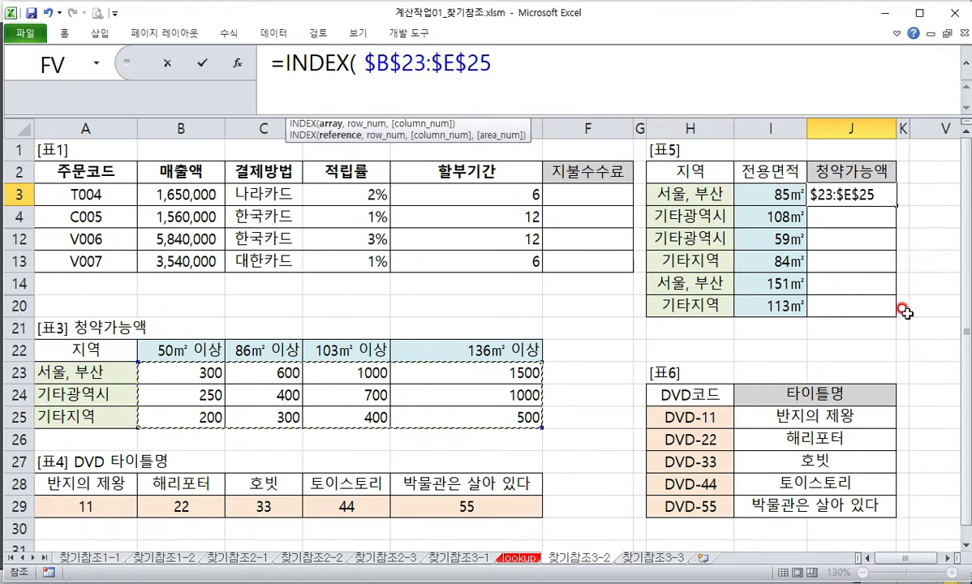
Add MATCH( H3, $A$23:$A$25, 0 ) as the INDEX row number, finding the region by exact match
{"action": "type", "text": ","}
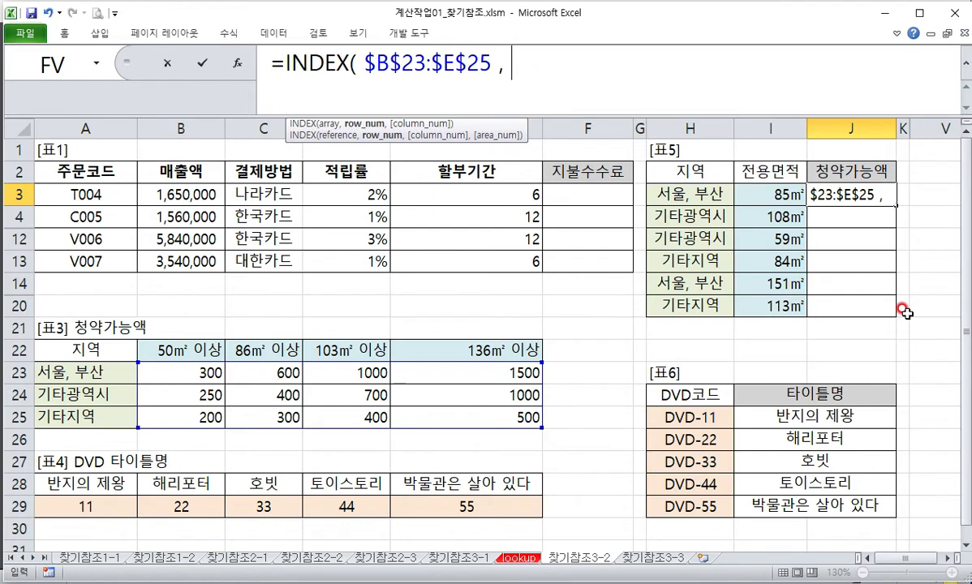
{"action": "type", "text": "ma"}
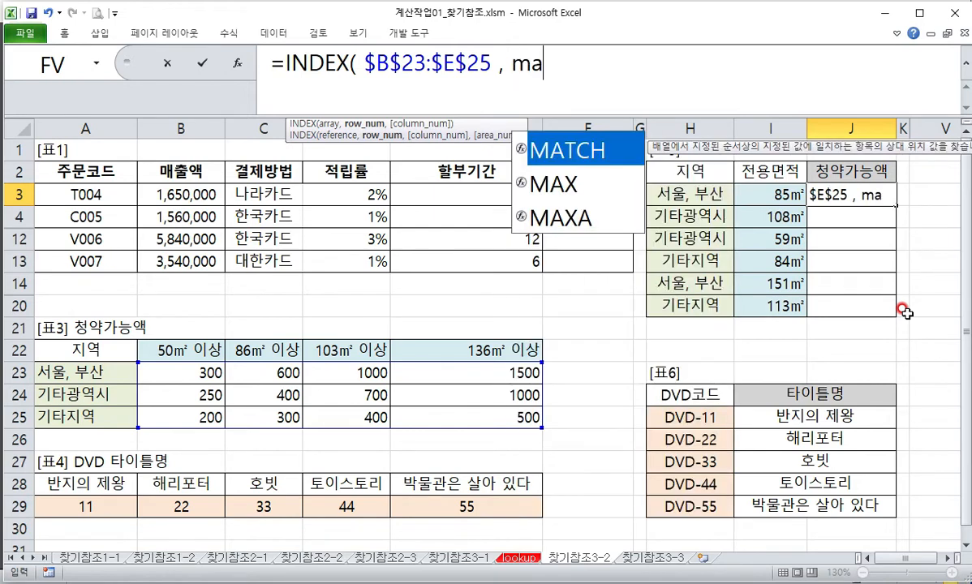
{"action": "key", "text": "Tab"}
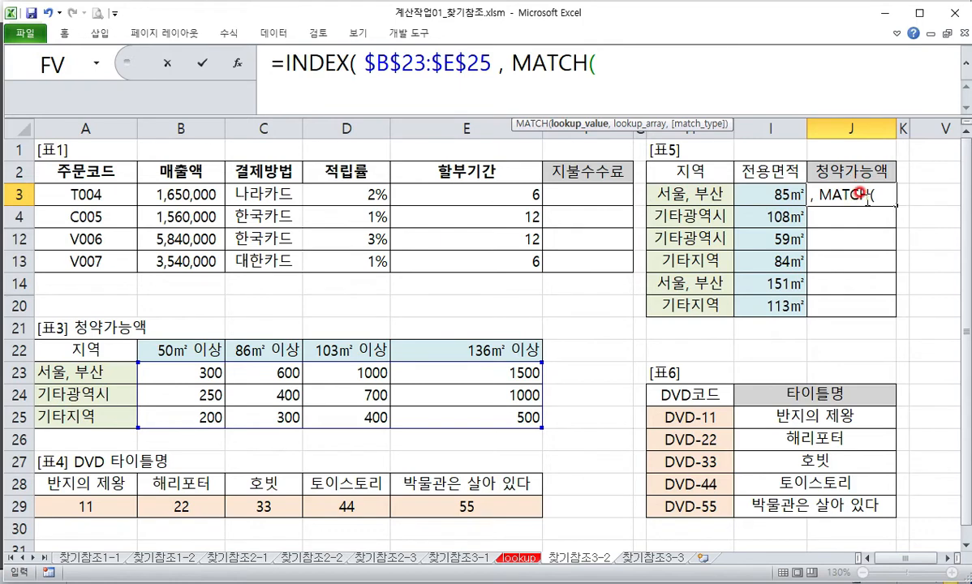
{"action": "left_click", "coordinate": [691, 193]}
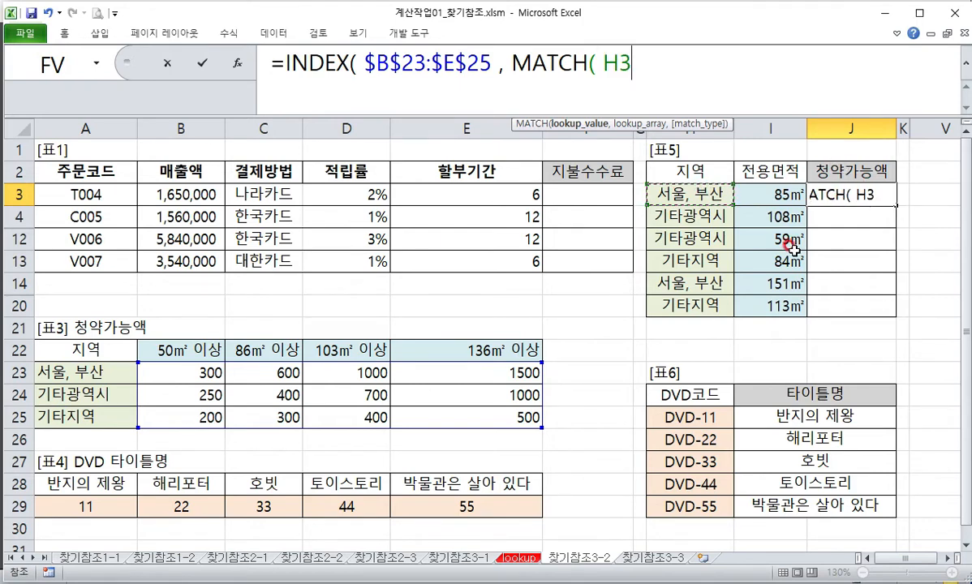
{"action": "type", "text": ","}
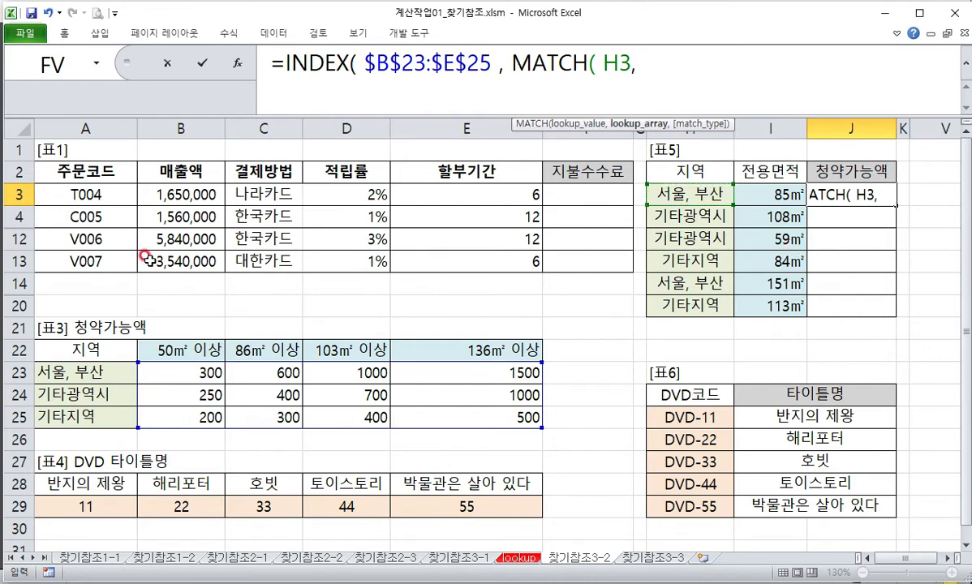
{"action": "left_click_drag", "start_coordinate": [83, 369], "coordinate": [87, 415]}
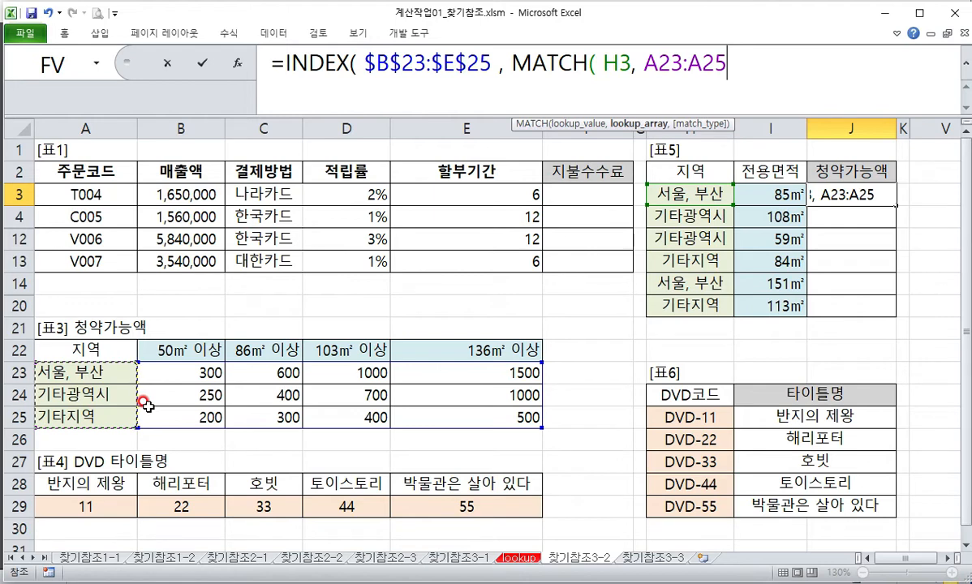
{"action": "key", "text": "F4"}
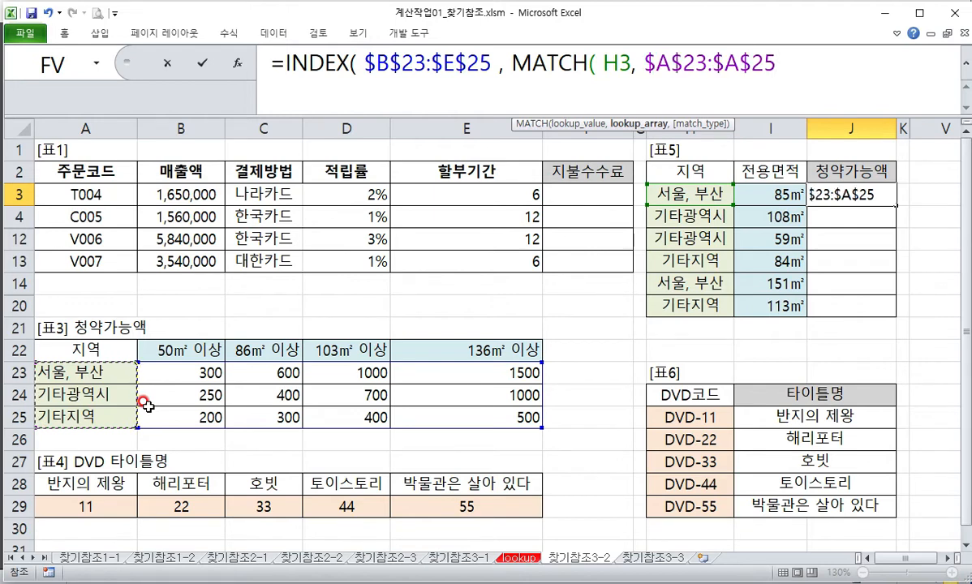
{"action": "type", "text": ","}
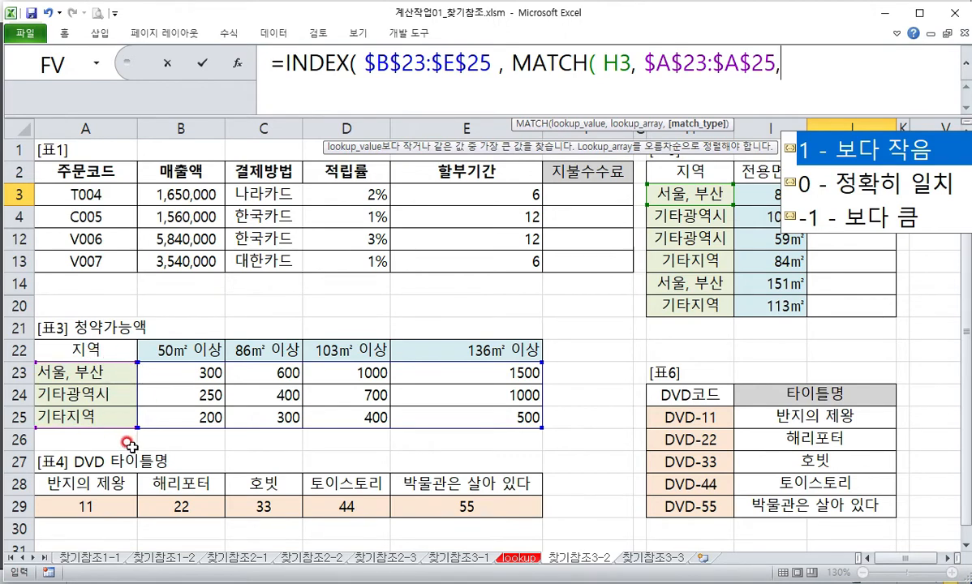
{"action": "type", "text": "0"}
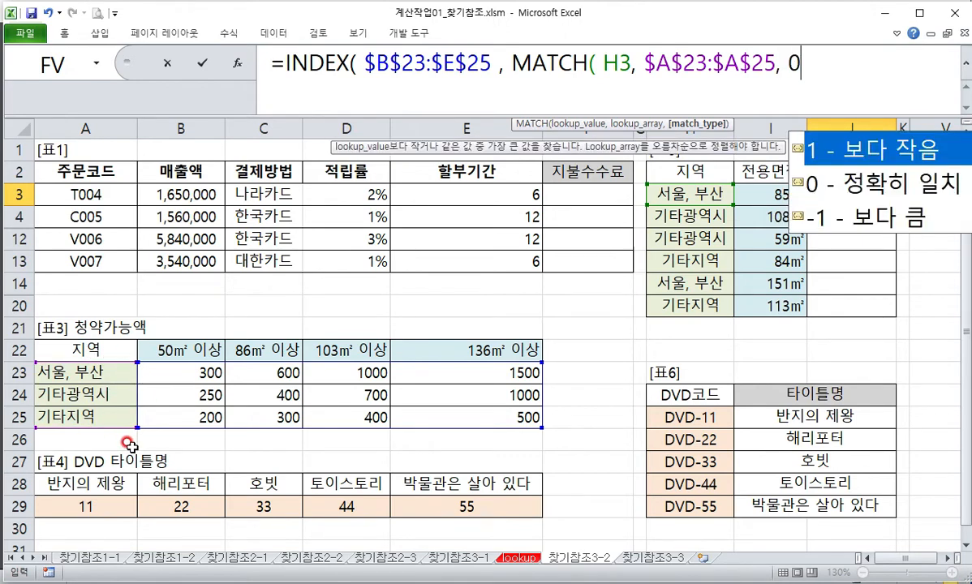
{"action": "type", "text": " )"}
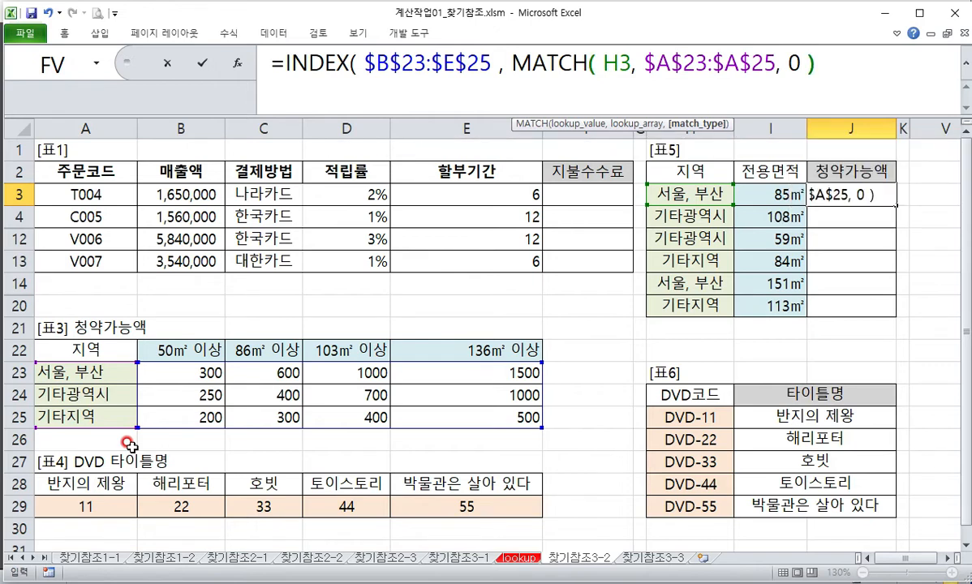
Add MATCH( I3, $B$22:$E$22, 1 ) as the INDEX column number and enter the completed formula in J3
{"action": "type", "text": " ,"}
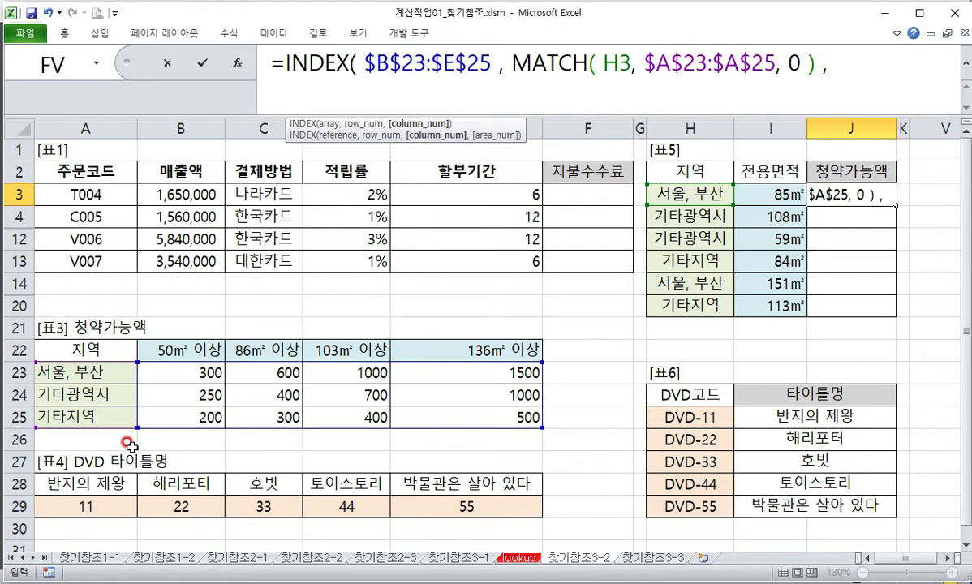
{"action": "type", "text": "ma"}
{"action": "key", "text": "Tab"}
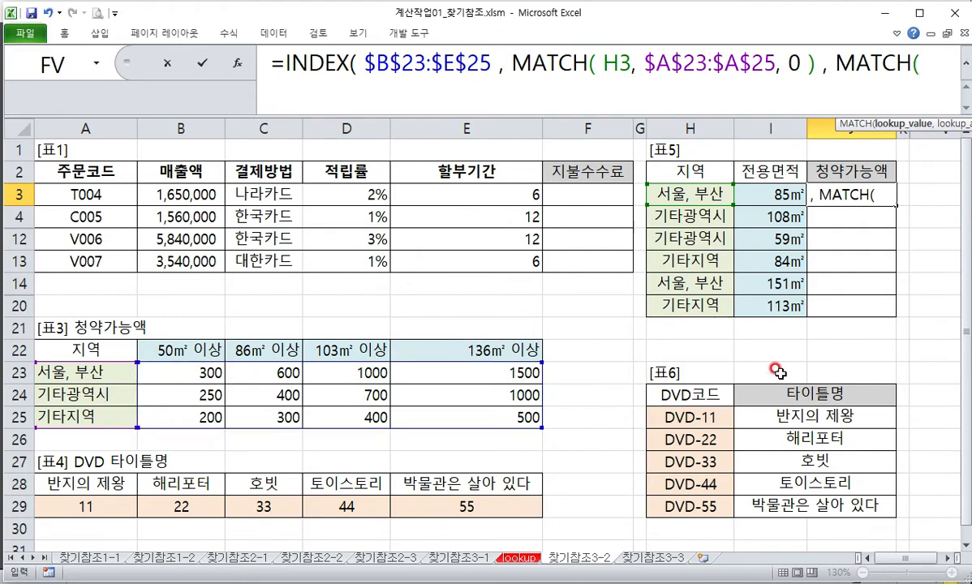
{"action": "left_click", "coordinate": [800, 195]}
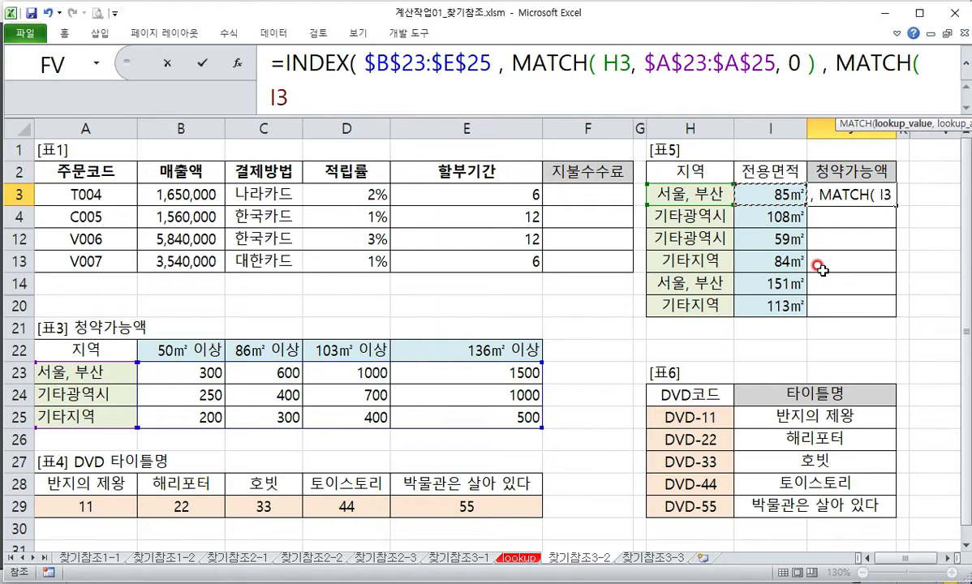
{"action": "type", "text": ","}
{"action": "left_click_drag", "start_coordinate": [187, 349], "coordinate": [482, 343]}
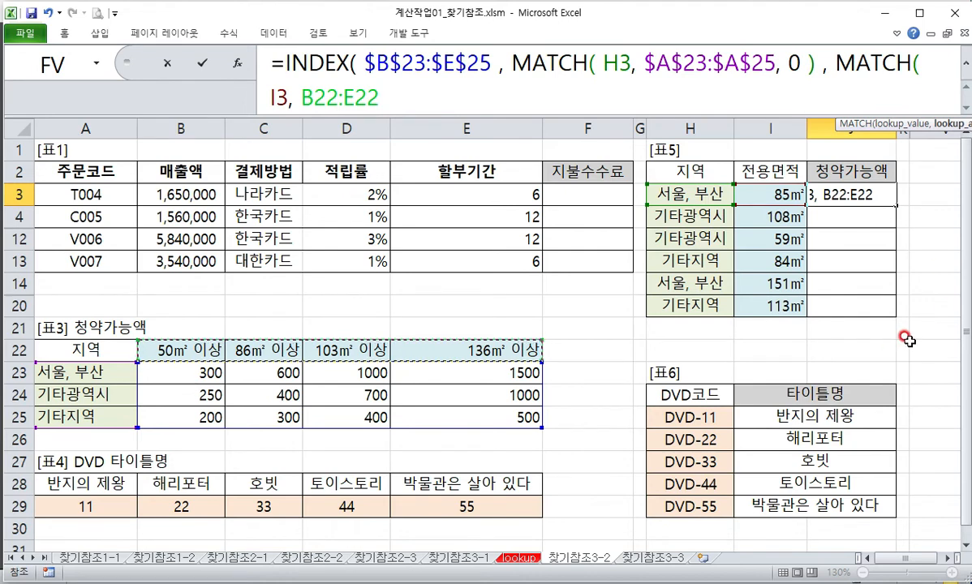
{"action": "key", "text": "F4"}
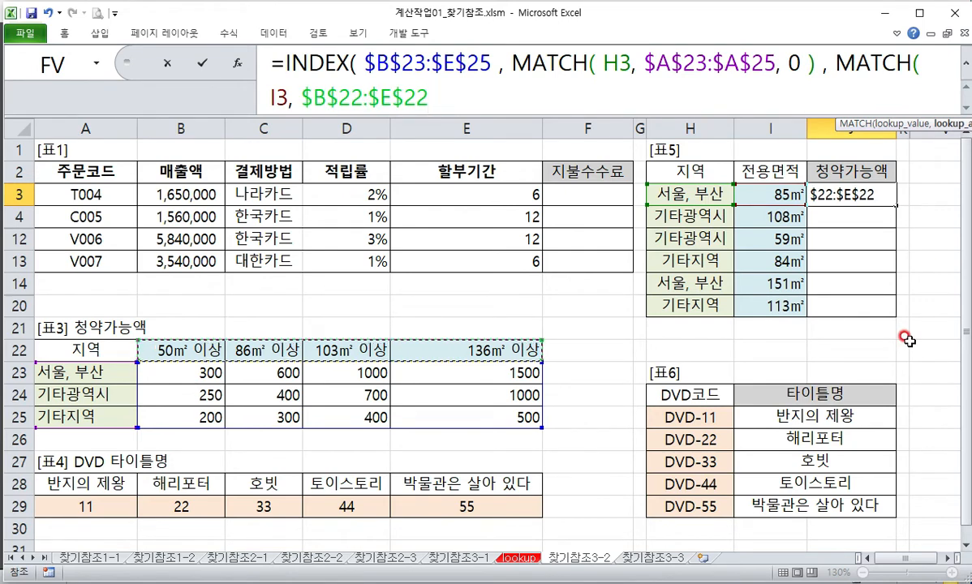
{"action": "type", "text": ","}
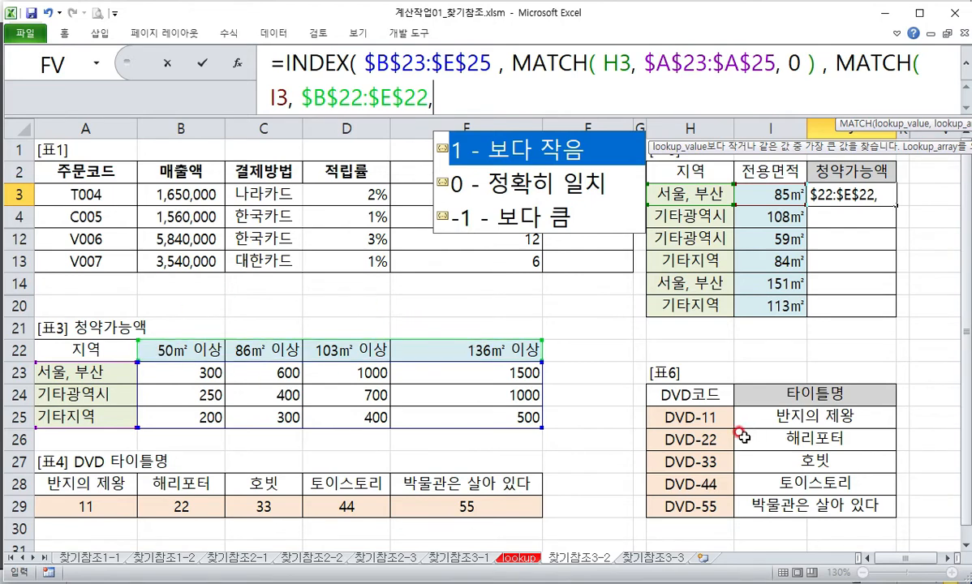
{"action": "type", "text": "1"}
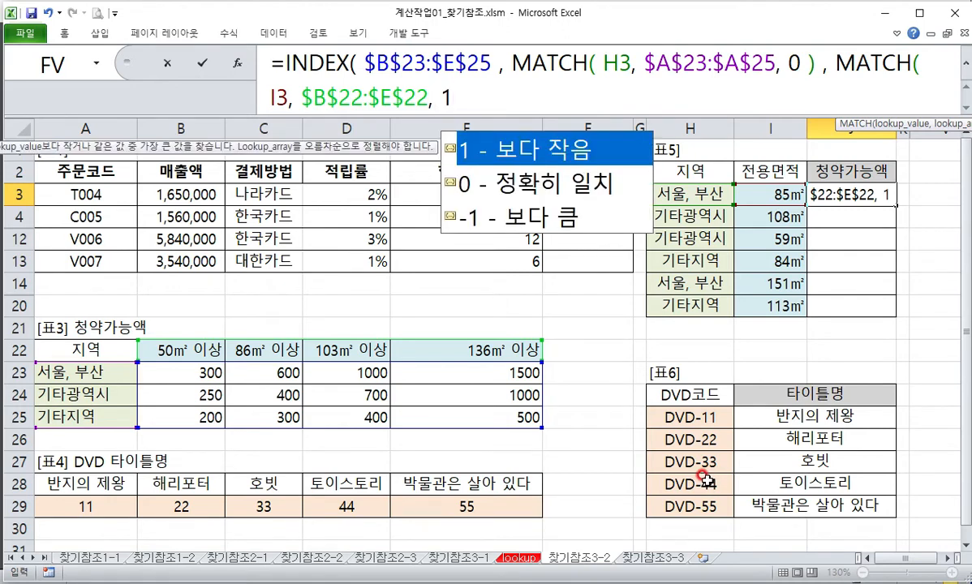
{"action": "type", "text": " ) )"}
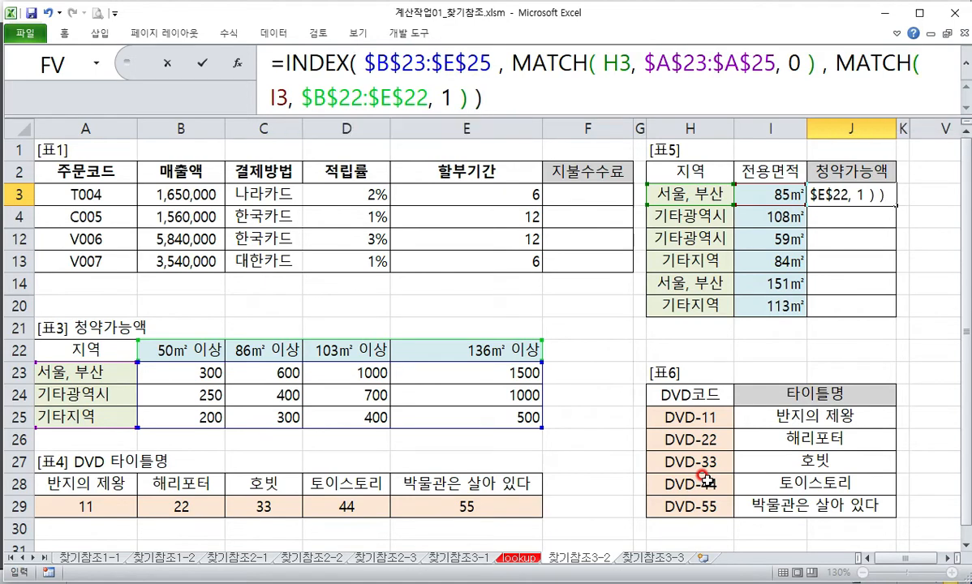
{"action": "key", "text": "ctrl+Return"}
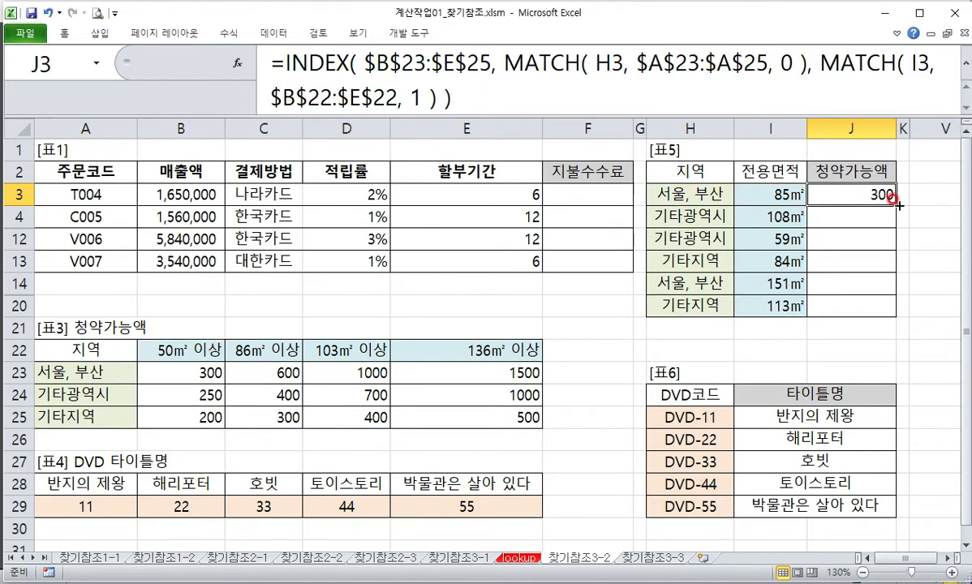
Fill the J3 formula down the 청약가능액 column to J20 and review it in the formula bar
{"action": "left_click_drag", "start_coordinate": [896, 203], "coordinate": [886, 308]}
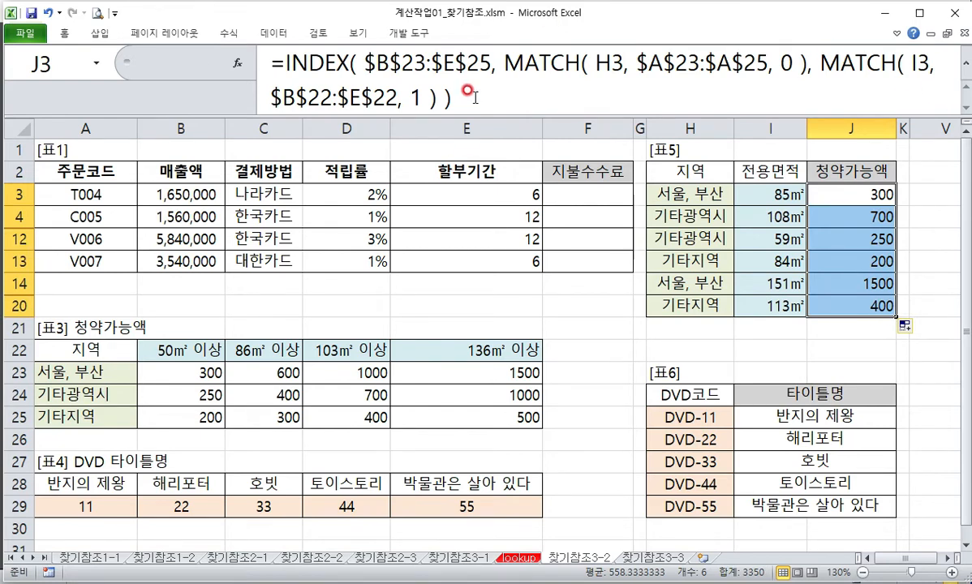
{"action": "left_click_drag", "start_coordinate": [445, 96], "coordinate": [194, 27]}
{"action": "key", "text": "ctrl+Return"}
{"action": "left_click", "coordinate": [844, 195]}
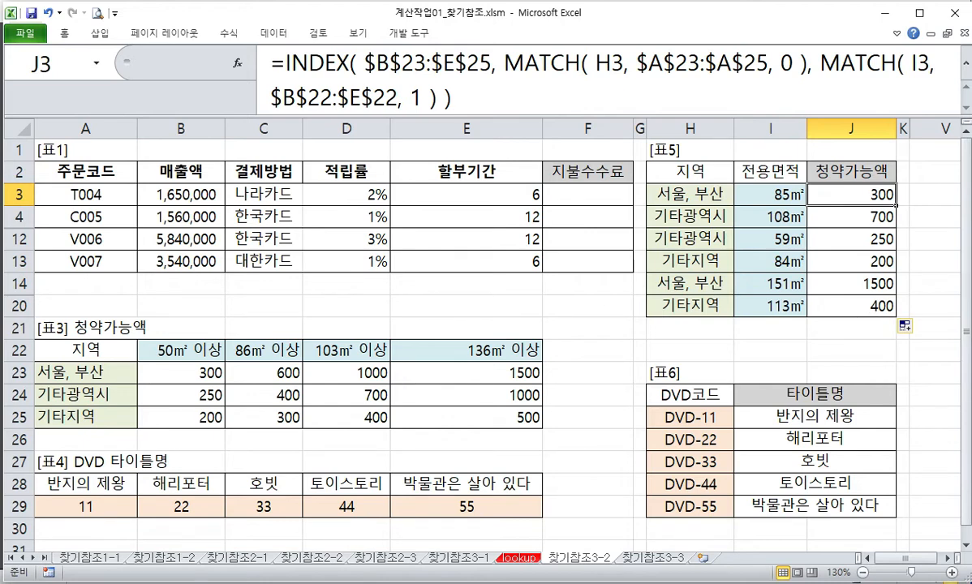
Clear the existing 타이틀명 formulas in I25:J29 of 표6 and select its first title cell
{"action": "left_click_drag", "start_coordinate": [771, 417], "coordinate": [812, 507]}
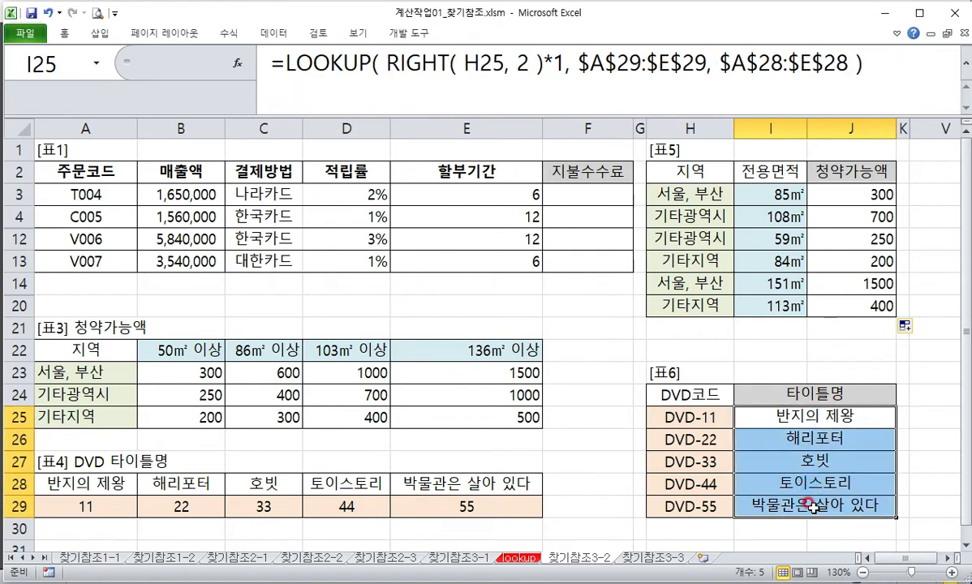
{"action": "key", "text": "Delete"}
{"action": "left_click", "coordinate": [763, 419]}
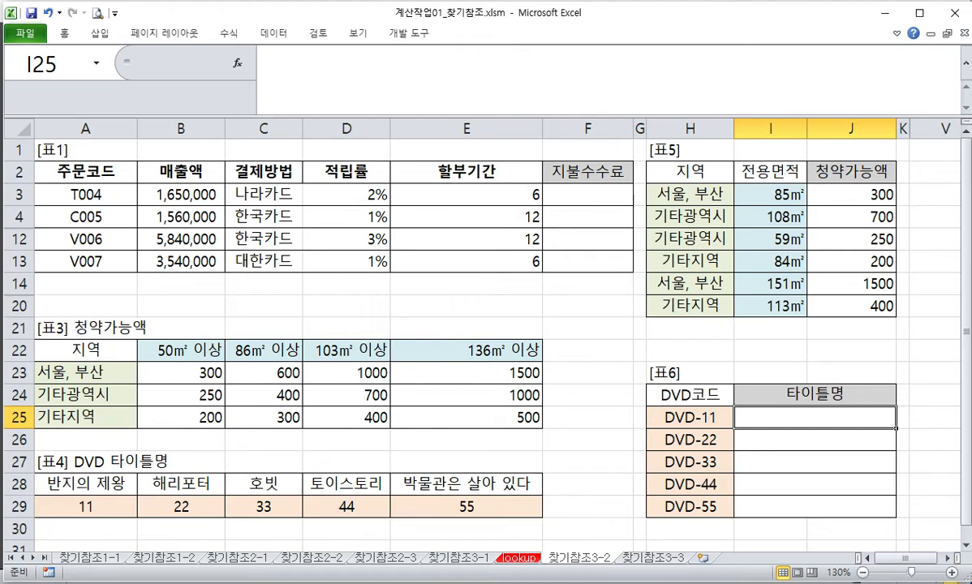
Switch to Notepad to review the LOOKUP argument syntax and minimize it to return to Excel
{"action": "key", "text": "alt+Tab"}
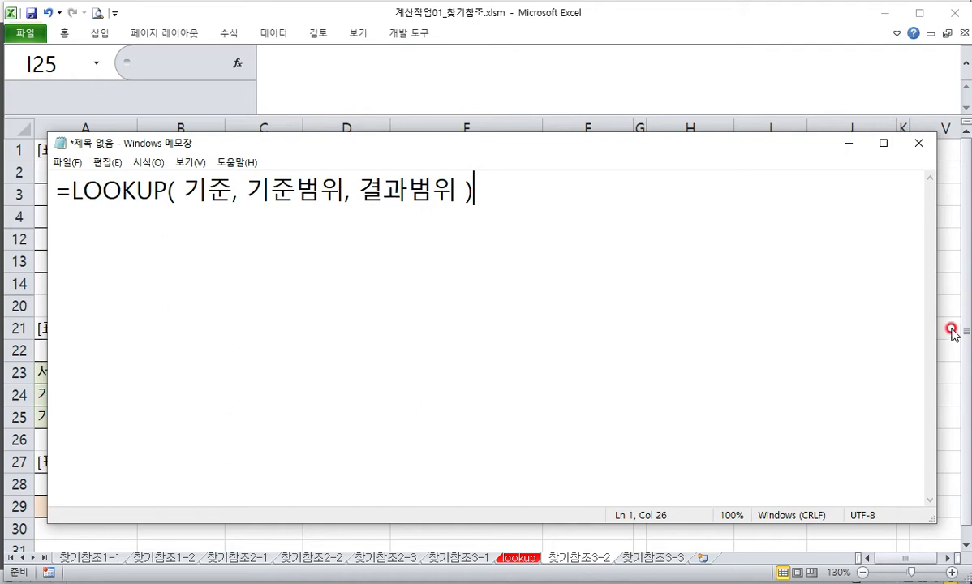
{"action": "left_click", "coordinate": [849, 143]}
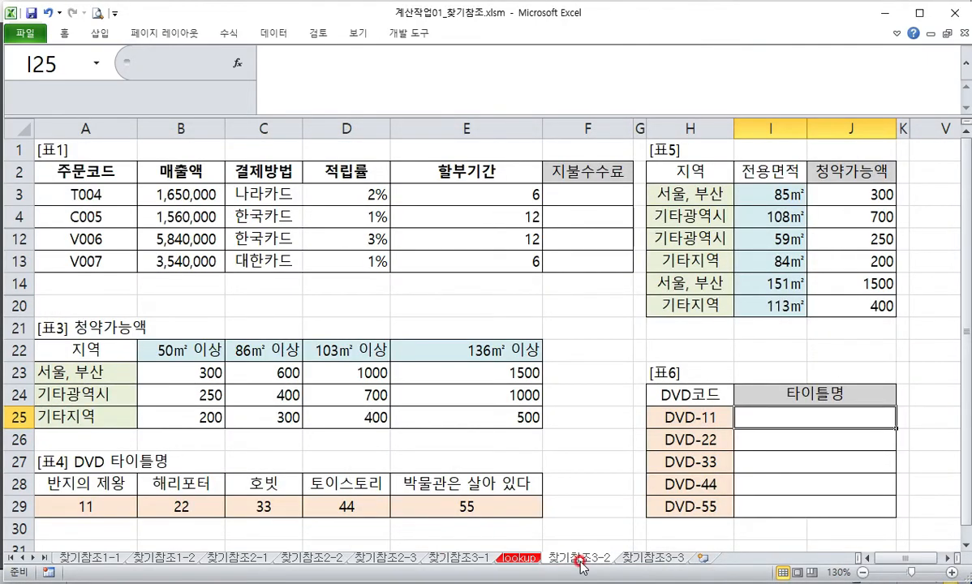
Open the lookup sheet and select the 판매가 result cell F2
{"action": "left_click", "coordinate": [524, 559]}
{"action": "left_click", "coordinate": [601, 195]}
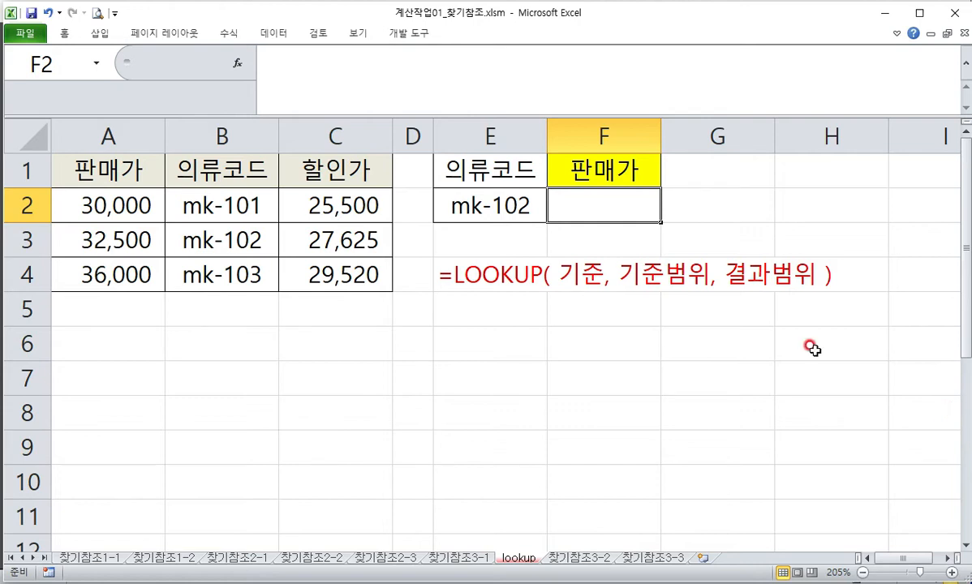
{"action": "left_click_drag", "start_coordinate": [110, 175], "coordinate": [358, 172]}
{"action": "left_click", "coordinate": [559, 221]}
{"action": "left_click", "coordinate": [600, 80]}
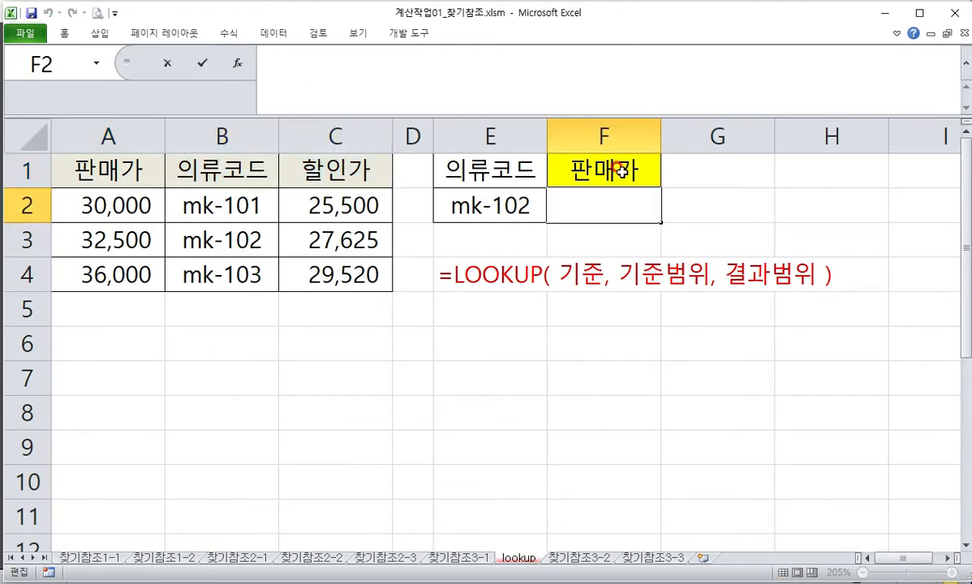
{"action": "type", "text": "="}
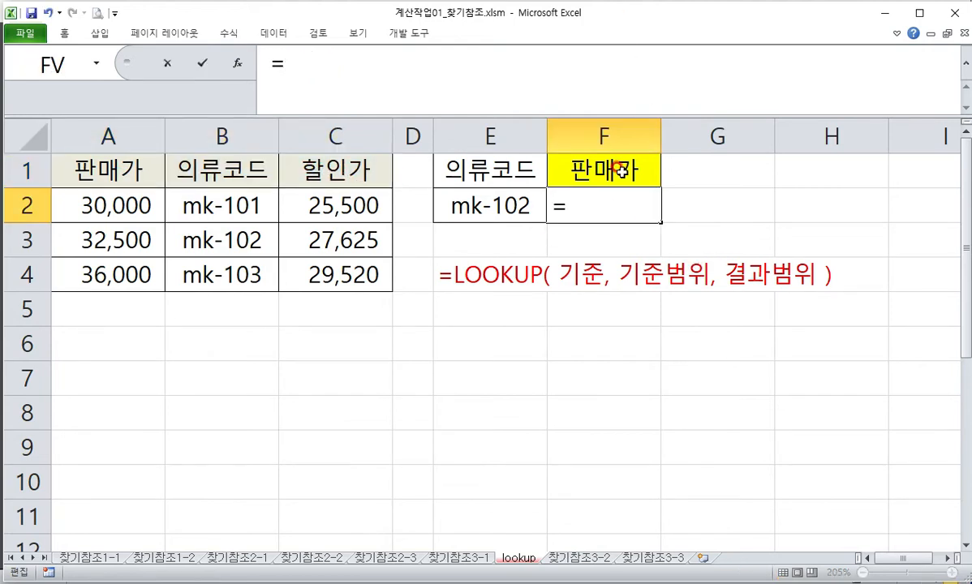
{"action": "type", "text": "vl"}
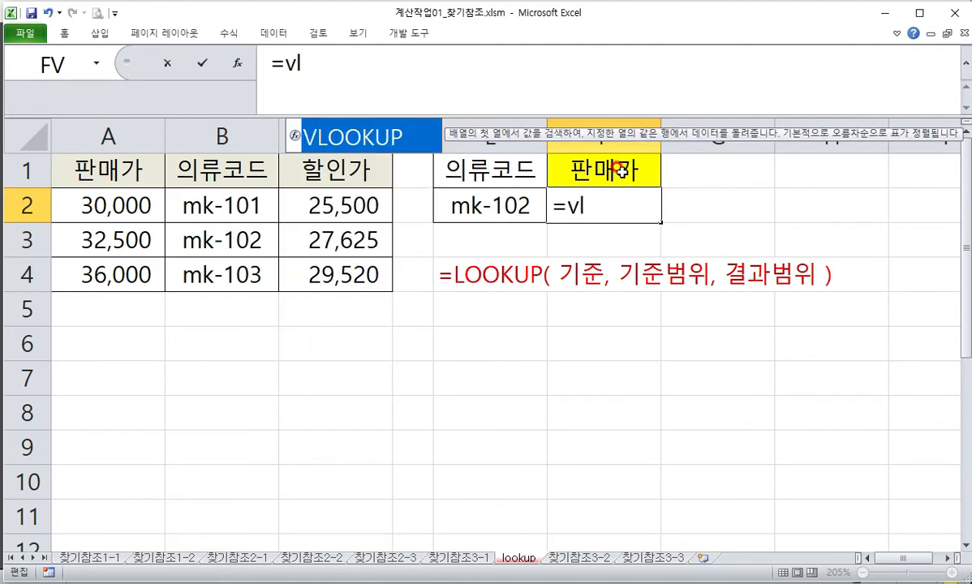
{"action": "key", "text": "Tab"}
{"action": "left_click", "coordinate": [481, 208]}
{"action": "type", "text": ","}
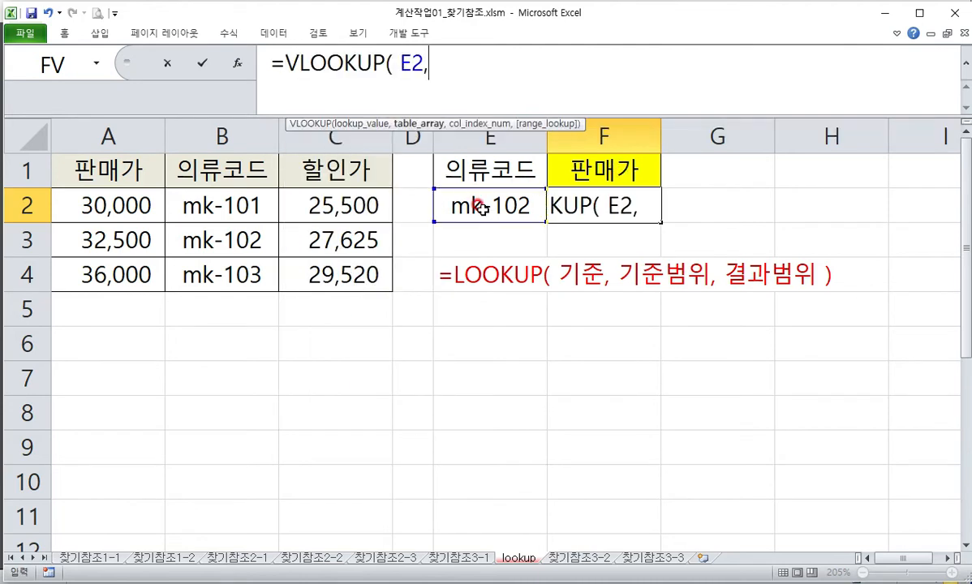
{"action": "left_click_drag", "start_coordinate": [199, 208], "coordinate": [384, 252]}
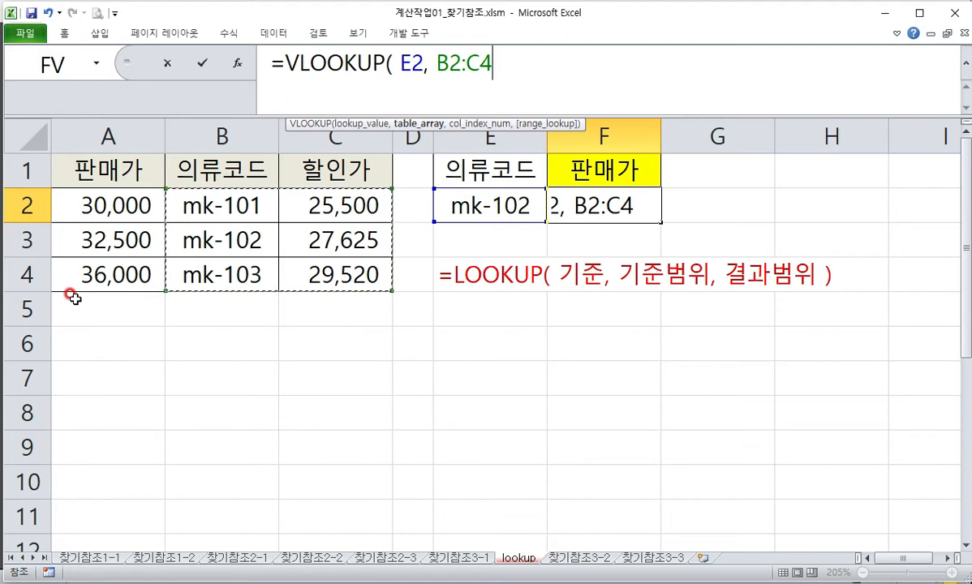
{"action": "key", "text": "Escape"}
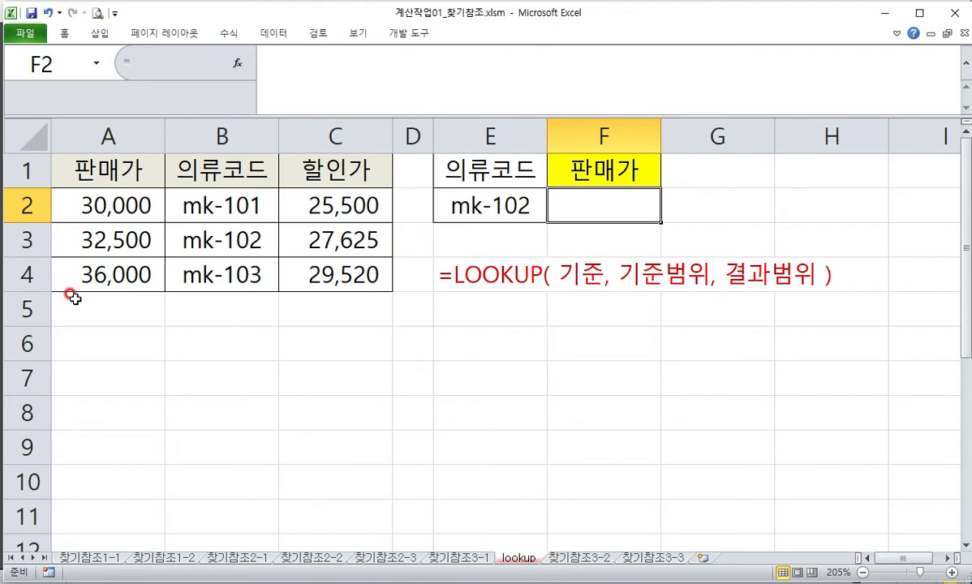
Enter =LOOKUP( E2, B2:B4, A2:A4 ) in F2 to find the 판매가 for the given 의류코드
{"action": "left_click", "coordinate": [422, 89]}
{"action": "type", "text": "="}
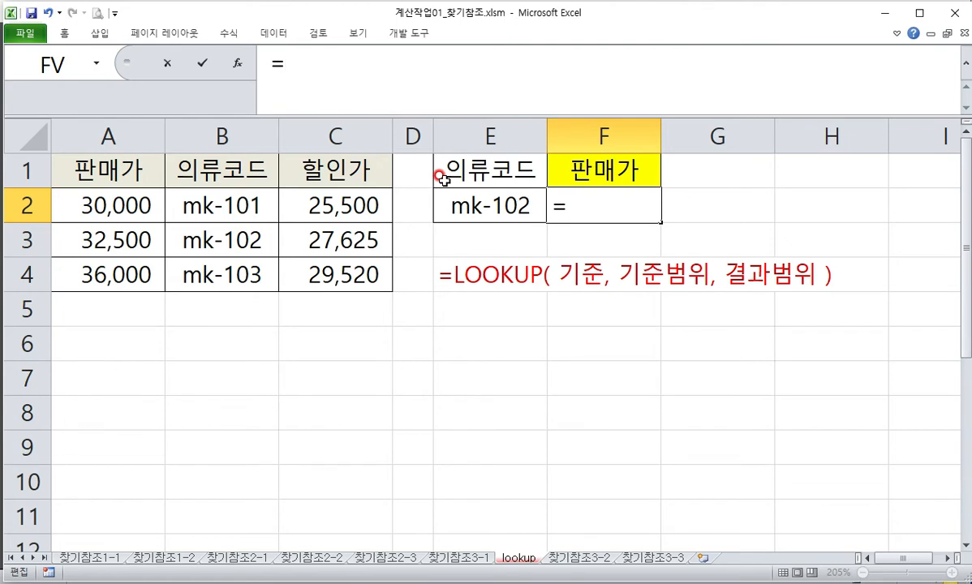
{"action": "type", "text": "loo"}
{"action": "key", "text": "Tab"}
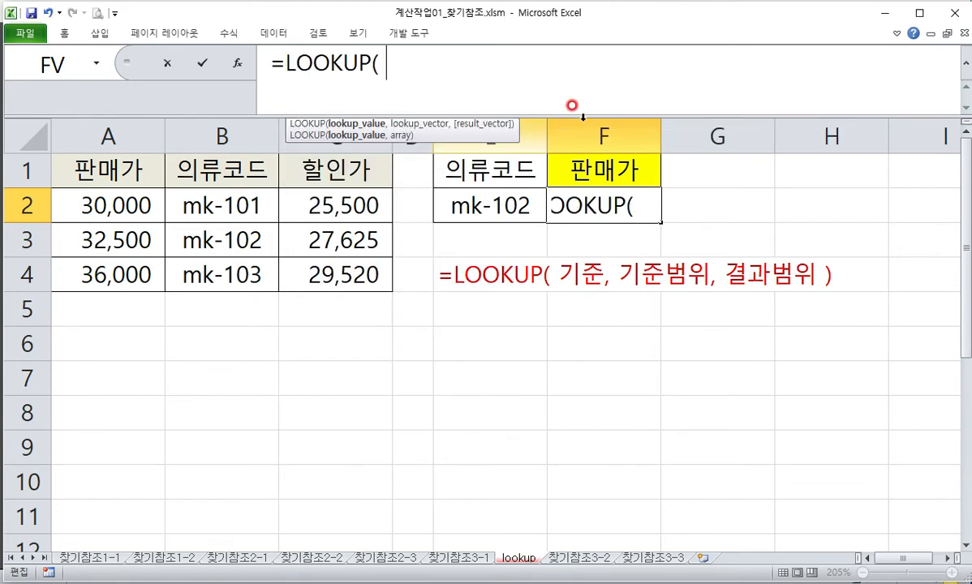
{"action": "left_click", "coordinate": [495, 210]}
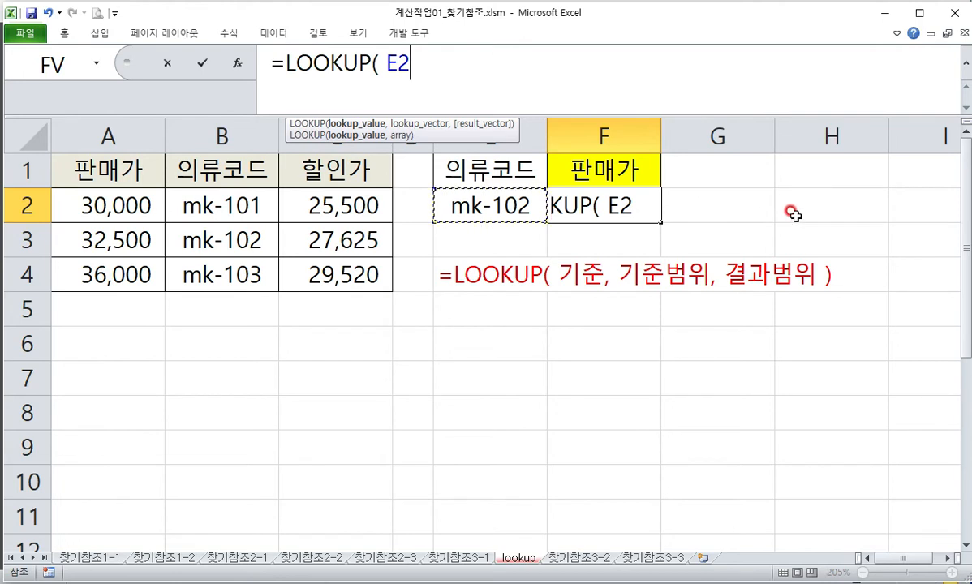
{"action": "type", "text": ","}
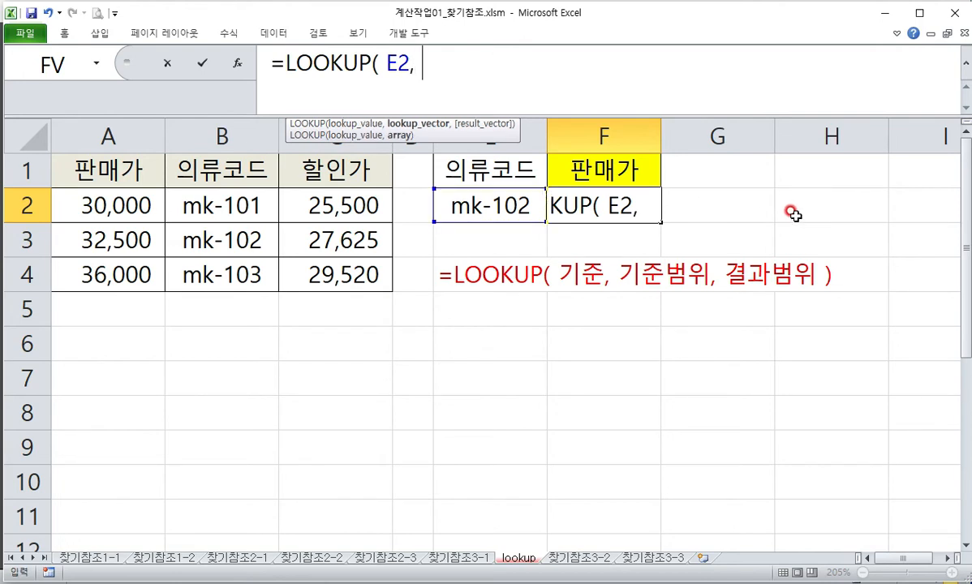
{"action": "left_click_drag", "start_coordinate": [261, 202], "coordinate": [256, 267]}
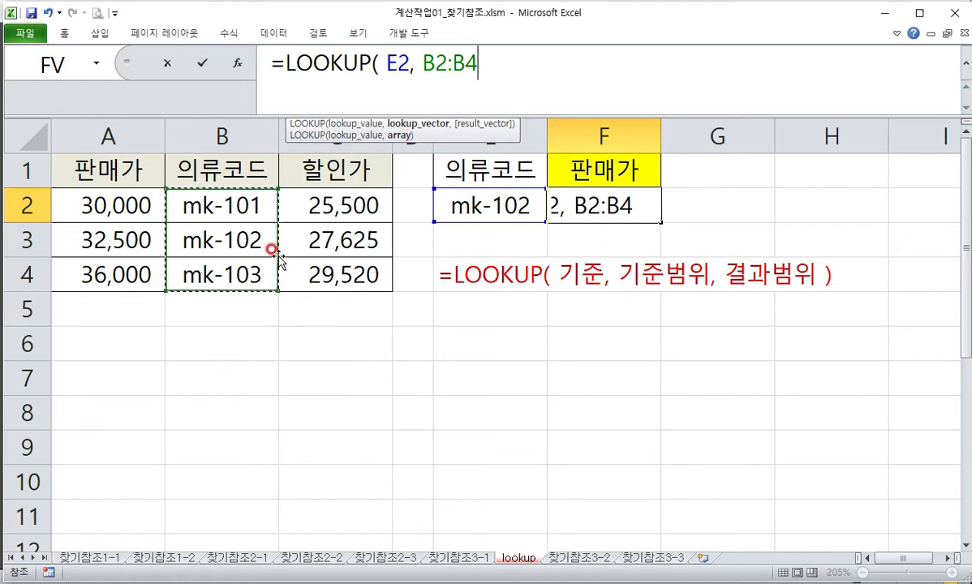
{"action": "type", "text": ","}
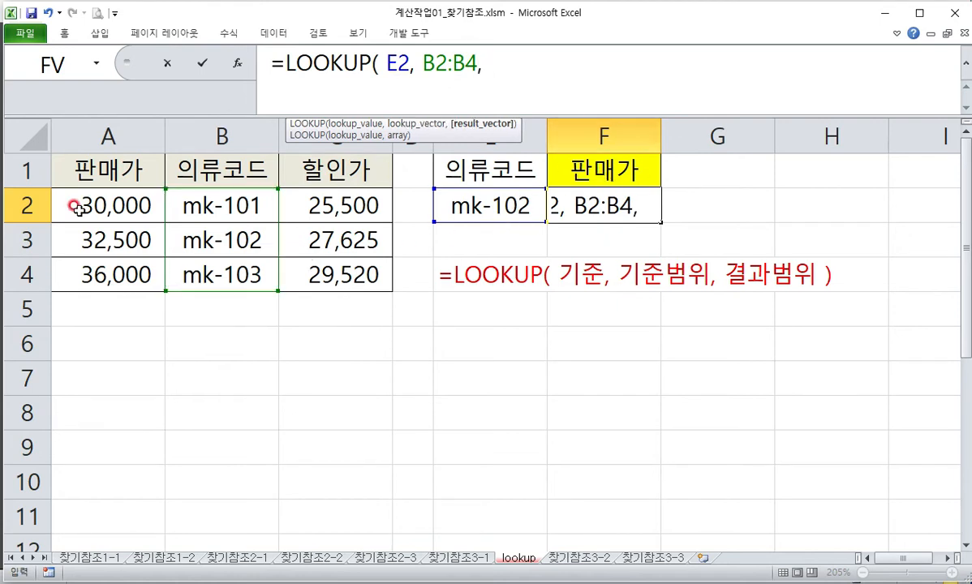
{"action": "left_click_drag", "start_coordinate": [77, 207], "coordinate": [111, 292]}
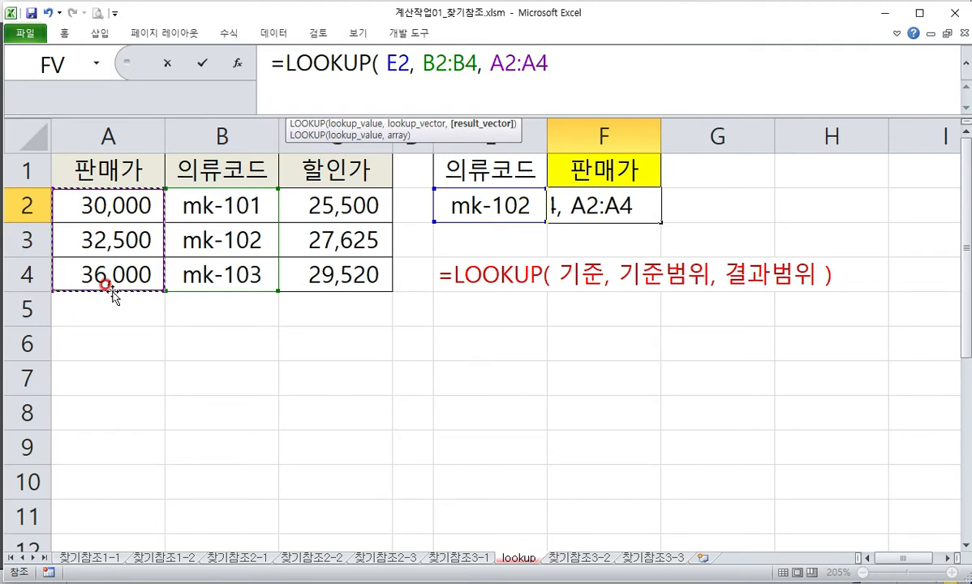
{"action": "type", "text": ")"}
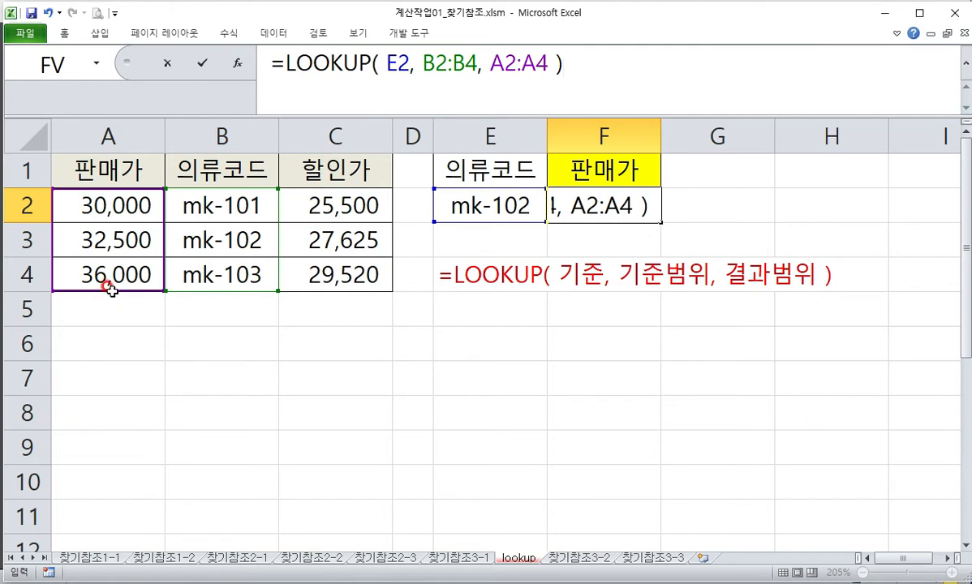
{"action": "key", "text": "ctrl+Return"}
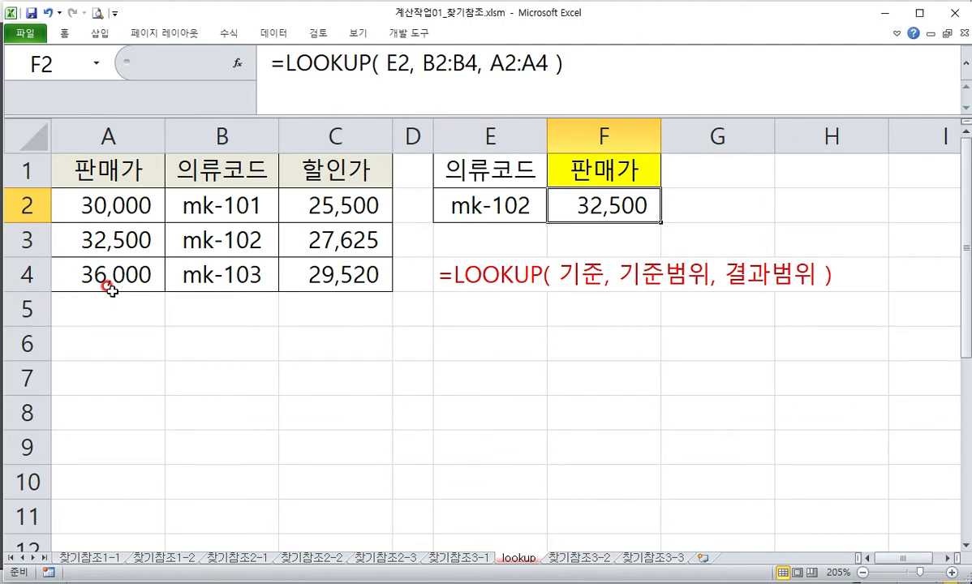
Return to sheet 찾기참조3-2 and examine the title row A28:E28 and code row A29:E29 of 표4
{"action": "left_click", "coordinate": [578, 558]}
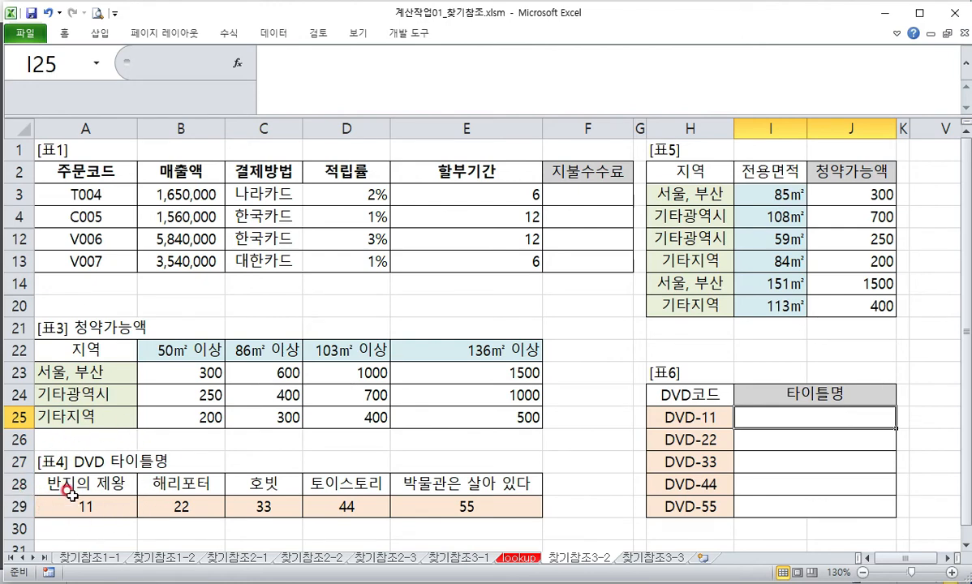
{"action": "left_click_drag", "start_coordinate": [51, 484], "coordinate": [487, 484]}
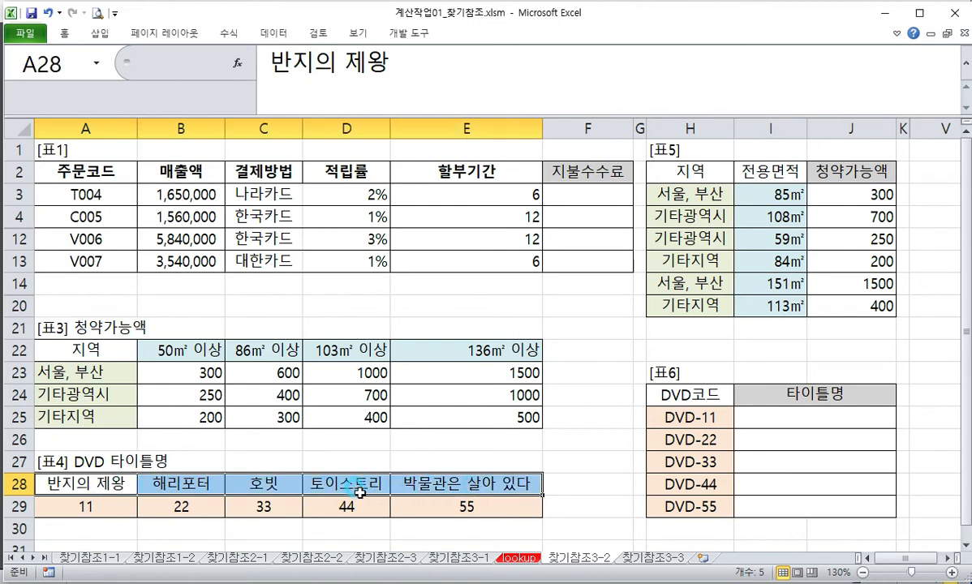
{"action": "left_click", "coordinate": [130, 510]}
{"action": "left_click_drag", "start_coordinate": [130, 509], "coordinate": [398, 497]}
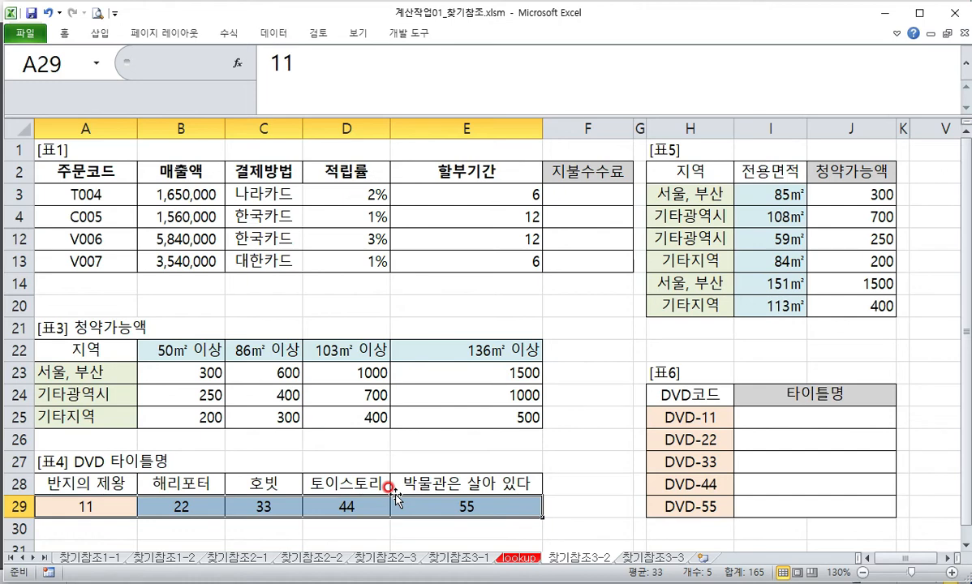
{"action": "left_click_drag", "start_coordinate": [83, 505], "coordinate": [422, 511]}
Enter =RIGHT( H25, 2 ) in the first 타이틀명 cell I25 of 표6 and fill it down to row 29
{"action": "left_click", "coordinate": [812, 415]}
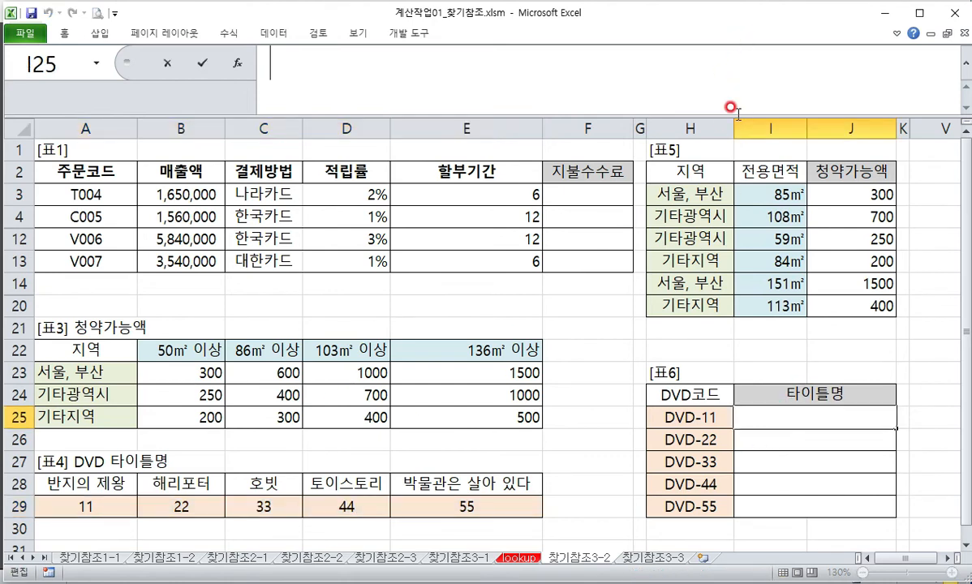
{"action": "type", "text": "=ri"}
{"action": "key", "text": "Tab"}
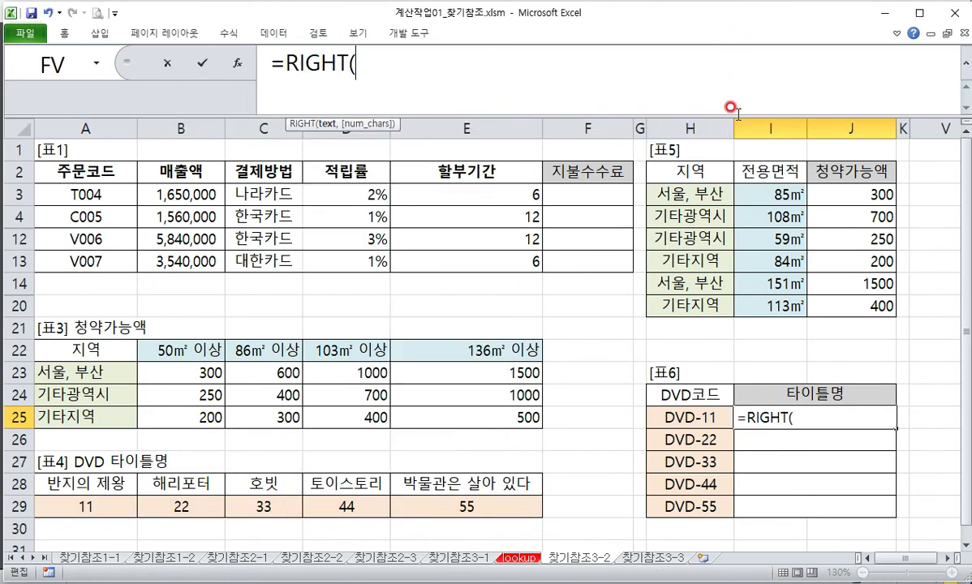
{"action": "left_click", "coordinate": [691, 416]}
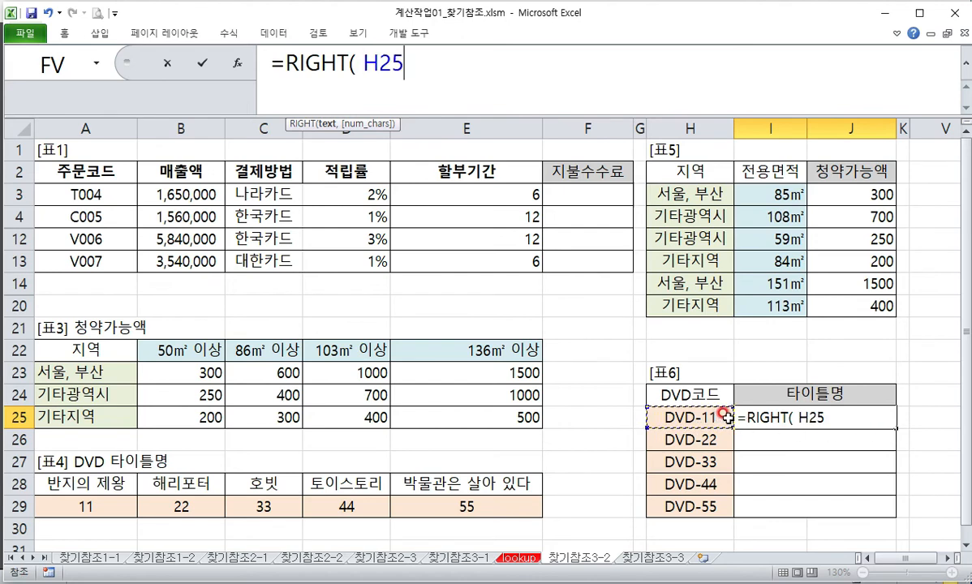
{"action": "type", "text": ", 2"}
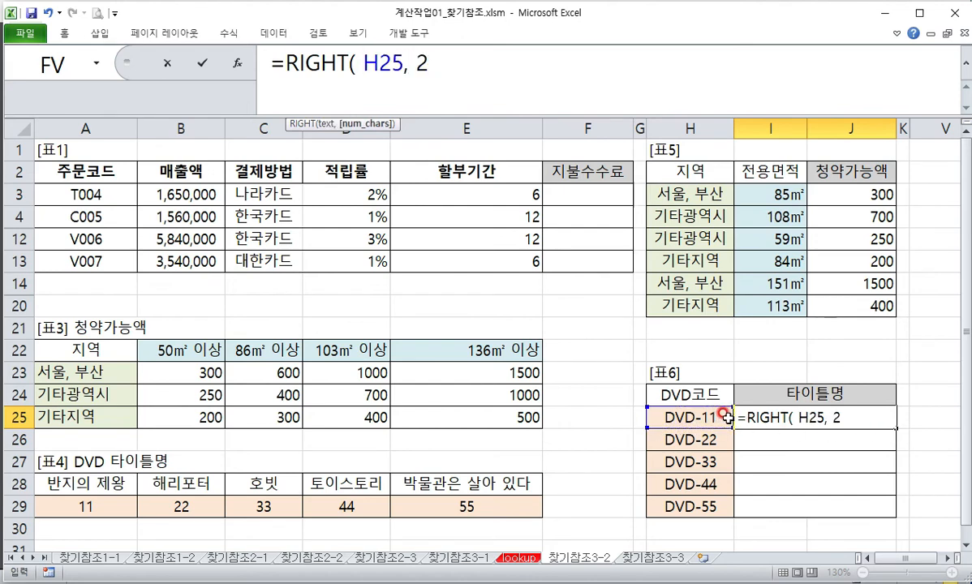
{"action": "type", "text": " )"}
{"action": "key", "text": "ctrl+Return"}
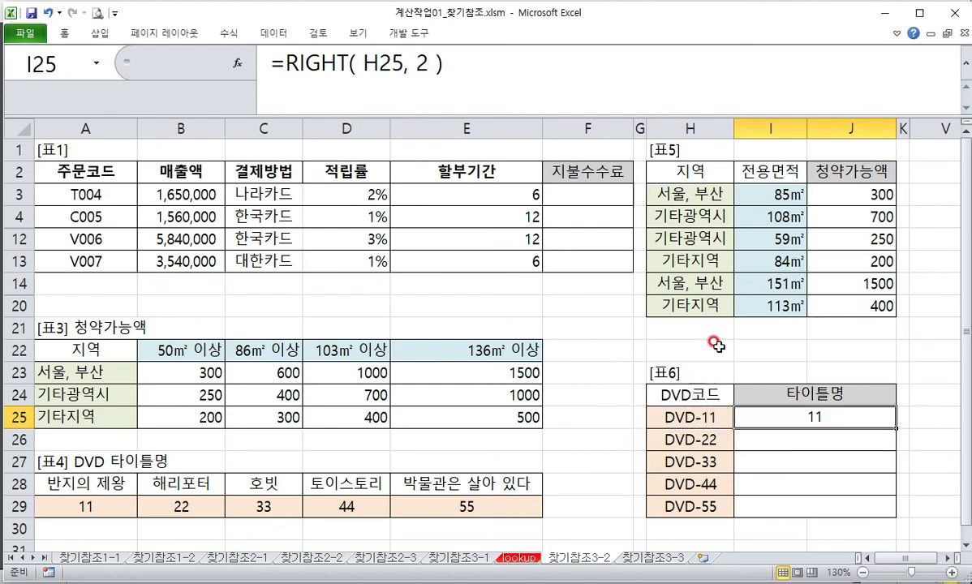
{"action": "left_click_drag", "start_coordinate": [897, 428], "coordinate": [895, 510]}
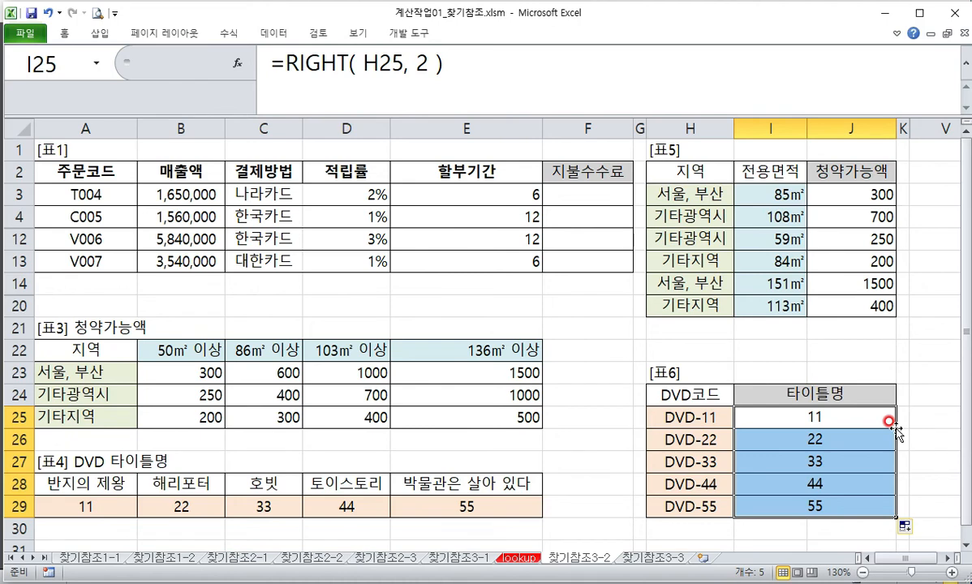
Append = 11 to the I25 formula to test the extracted code against the number 11
{"action": "left_click", "coordinate": [861, 414]}
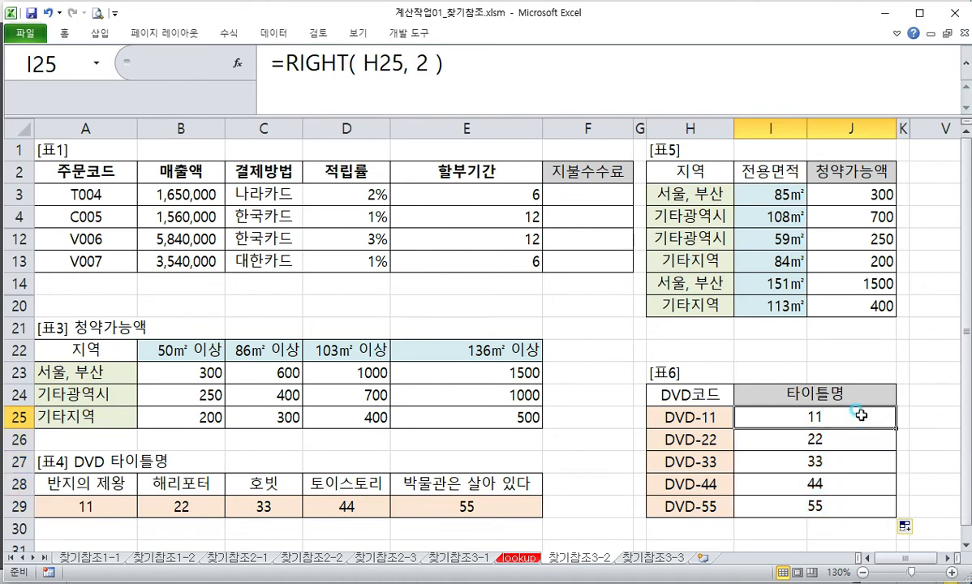
{"action": "left_click", "coordinate": [560, 63]}
{"action": "type", "text": "= 11"}
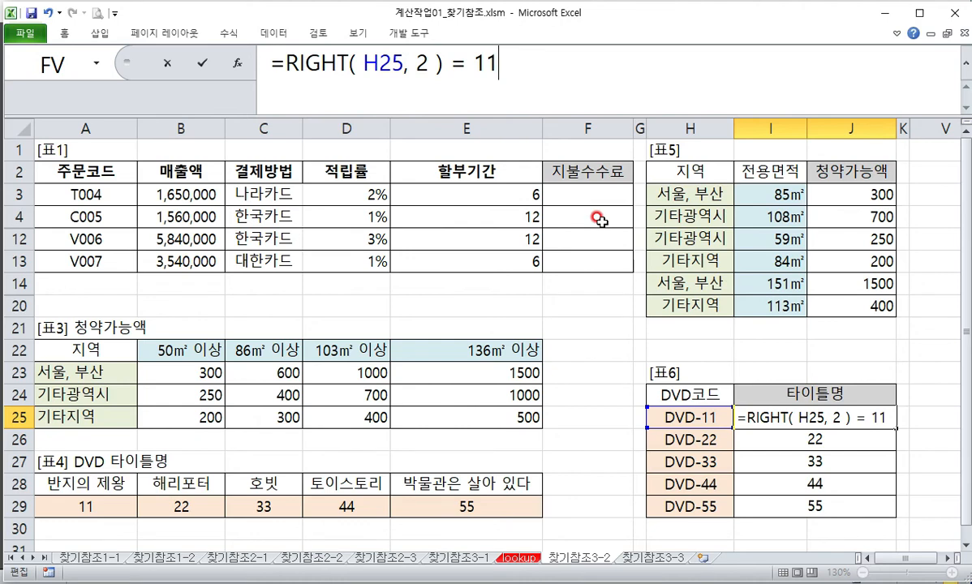
{"action": "key", "text": "Return"}
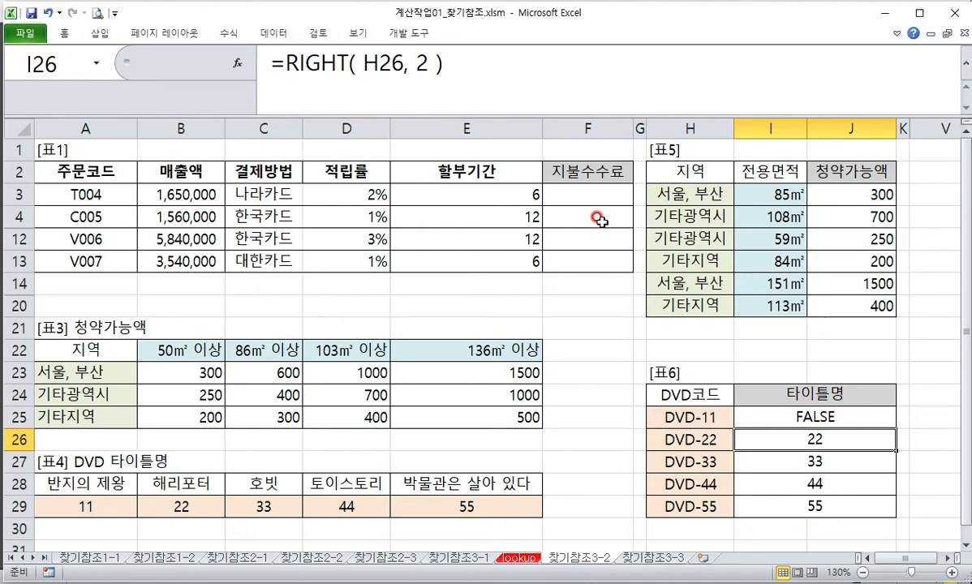
Replace the comparison in I25 with * 1, giving =RIGHT( H25, 2 ) * 1, and fill it down to row 29
{"action": "key", "text": "Up"}
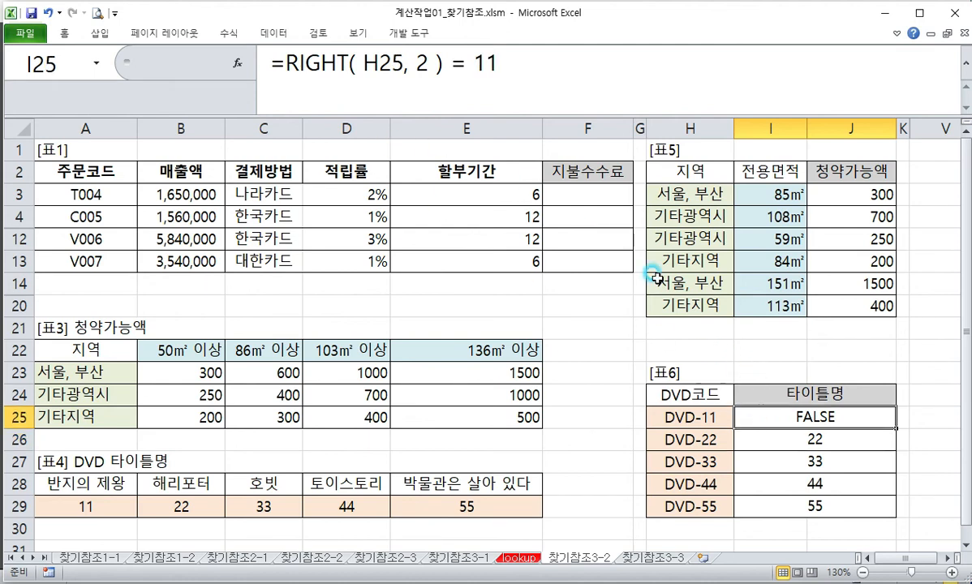
{"action": "left_click_drag", "start_coordinate": [447, 65], "coordinate": [557, 67]}
{"action": "key", "text": "BackSpace"}
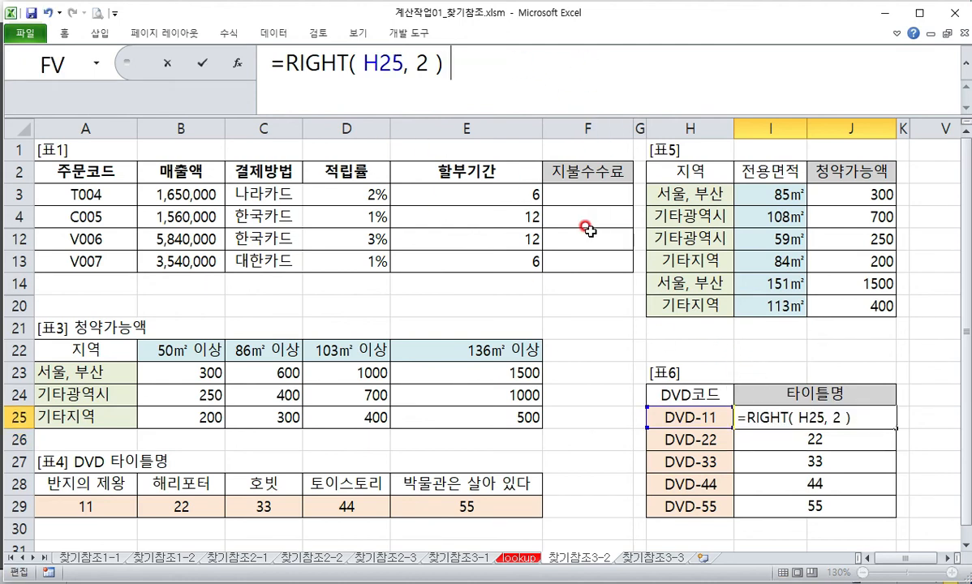
{"action": "type", "text": "* 1"}
{"action": "key", "text": "ctrl+Return"}
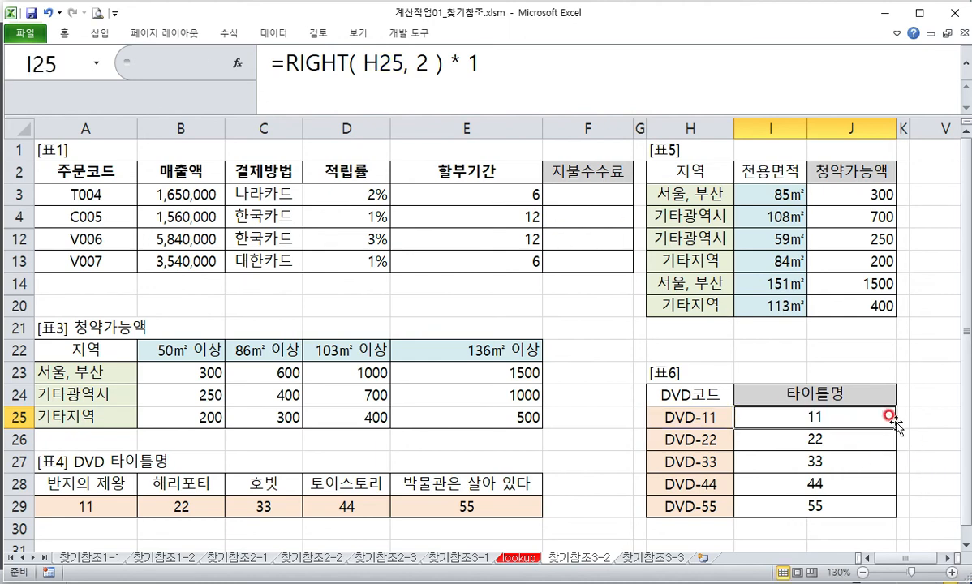
{"action": "left_click_drag", "start_coordinate": [896, 429], "coordinate": [889, 506]}
Add the comparison = 11 after * 1 in I25 to test the numeric conversion of the code
{"action": "left_click", "coordinate": [850, 421]}
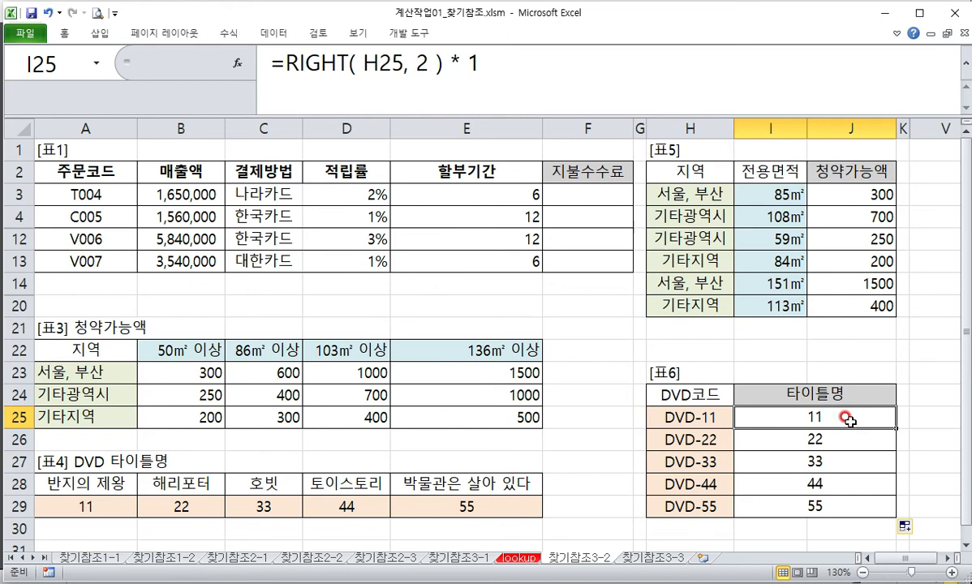
{"action": "left_click", "coordinate": [585, 72]}
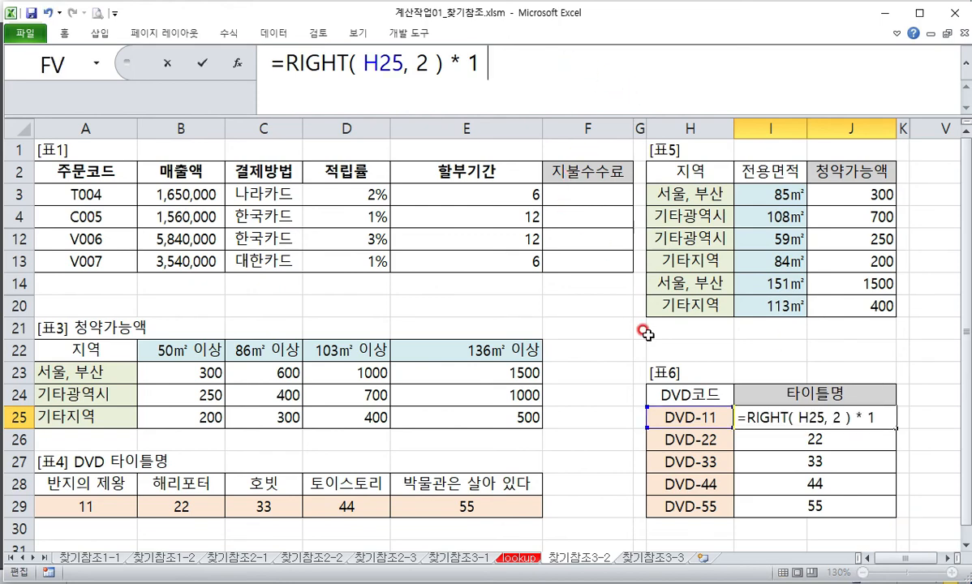
{"action": "type", "text": "= 11"}
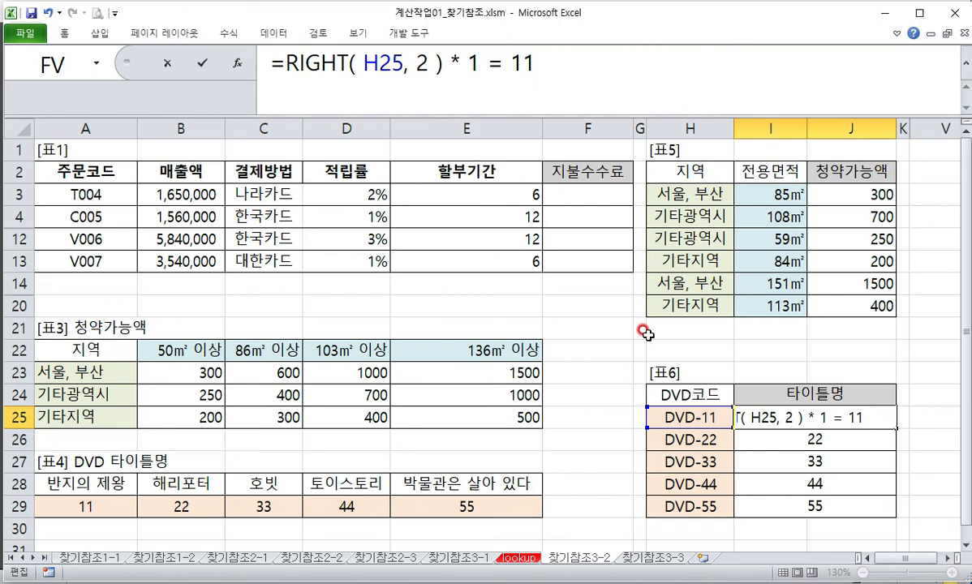
{"action": "key", "text": "Return"}
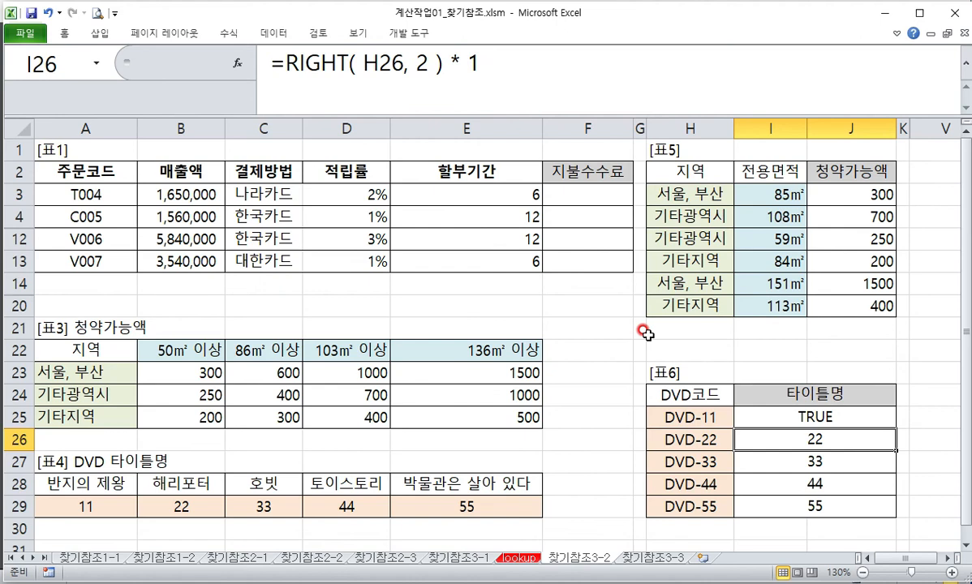
Remove the = 11 comparison from the I25 formula, leaving =RIGHT( H25, 2 ) * 1
{"action": "left_click", "coordinate": [769, 395]}
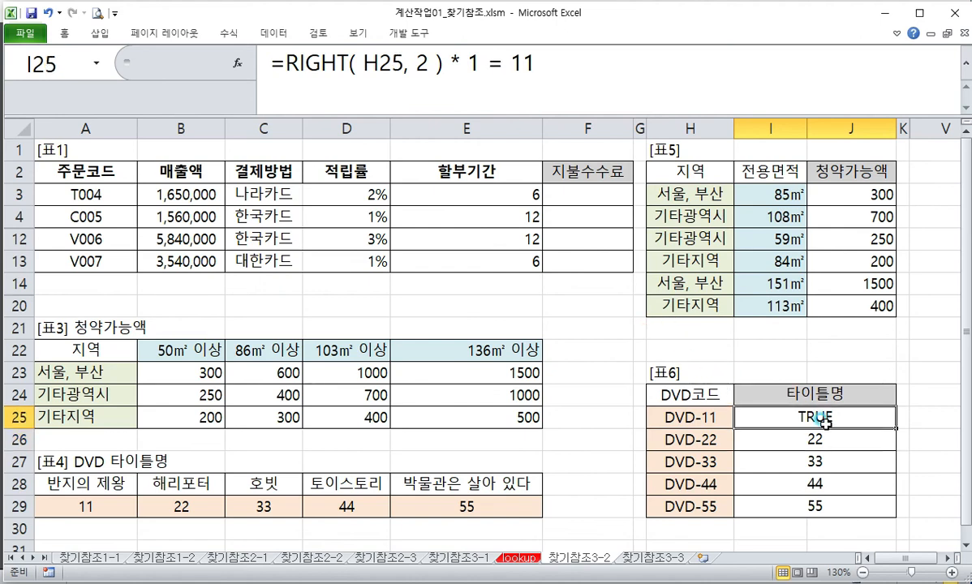
{"action": "left_click_drag", "start_coordinate": [480, 64], "coordinate": [537, 63]}
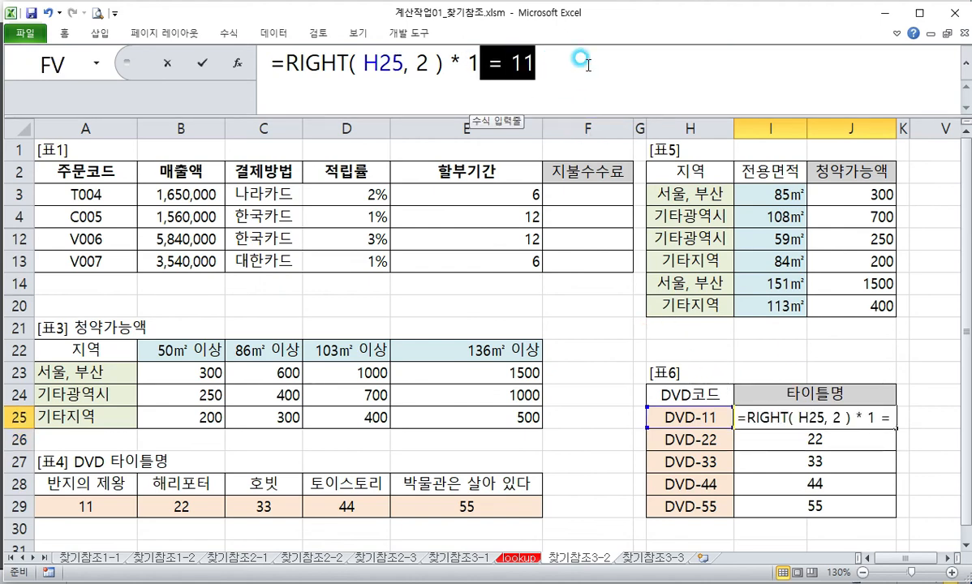
{"action": "key", "text": "Delete"}
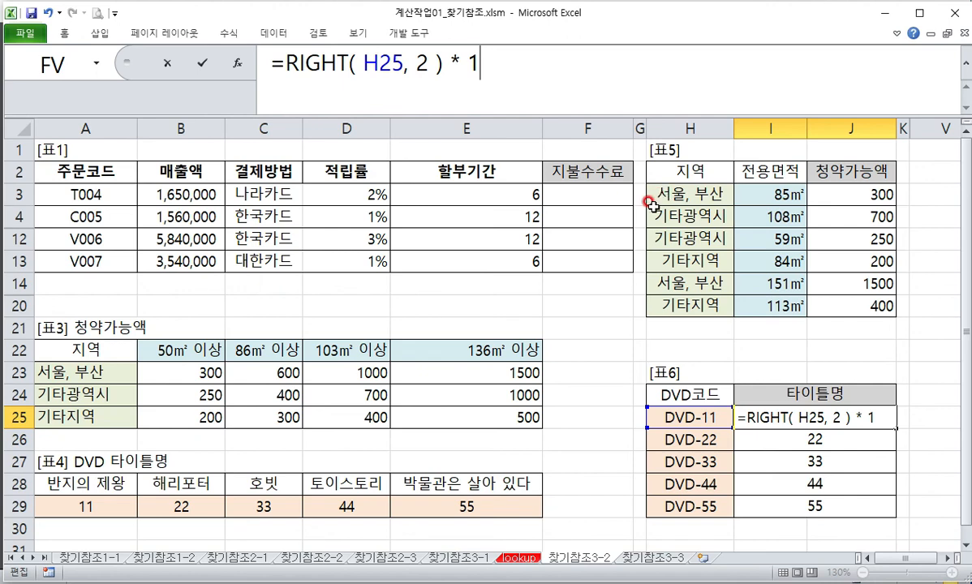
Wrap RIGHT( H25, 2 ) * 1 in a LOOKUP function in I25, making it the lookup value
{"action": "left_click_drag", "start_coordinate": [284, 64], "coordinate": [571, 62]}
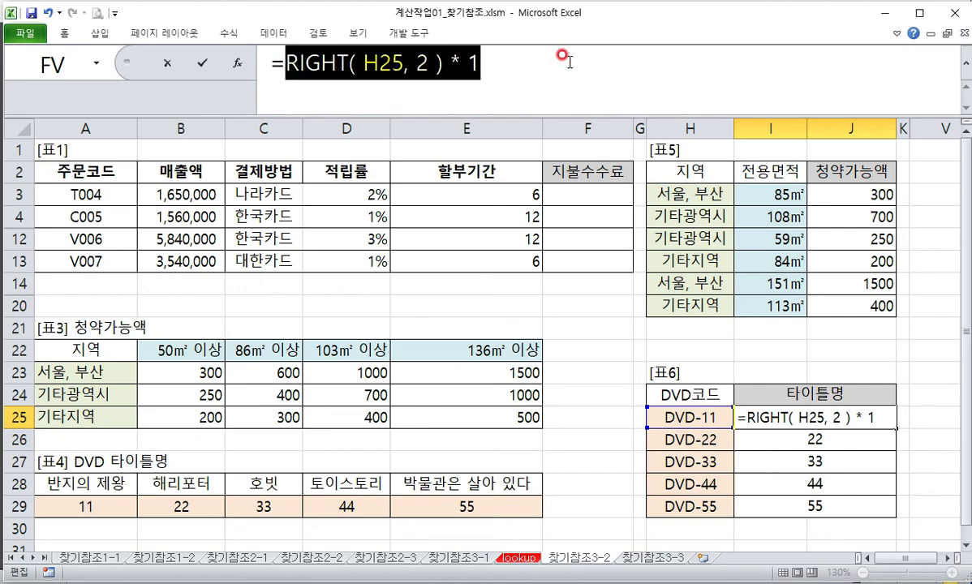
{"action": "left_click", "coordinate": [280, 62]}
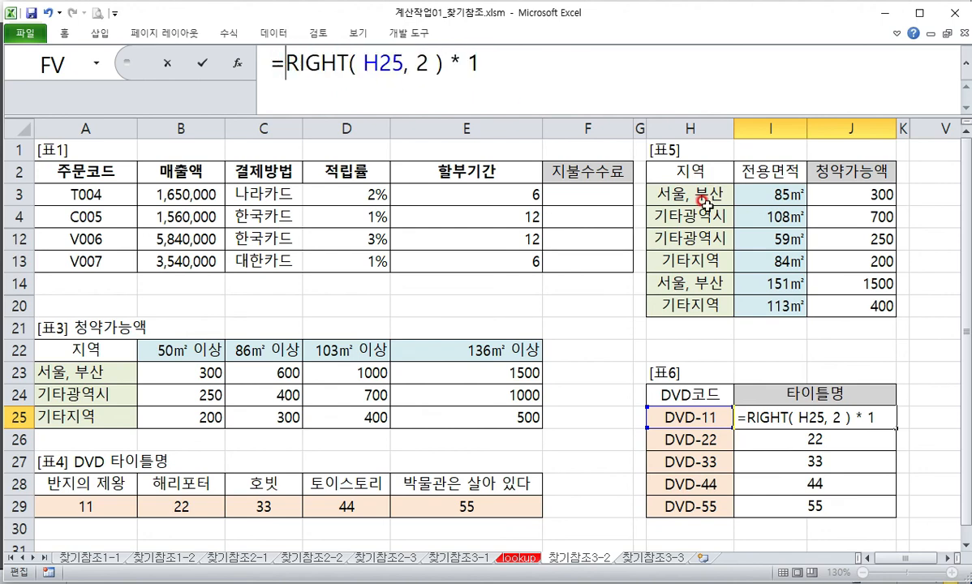
{"action": "type", "text": "loo"}
{"action": "key", "text": "Tab"}
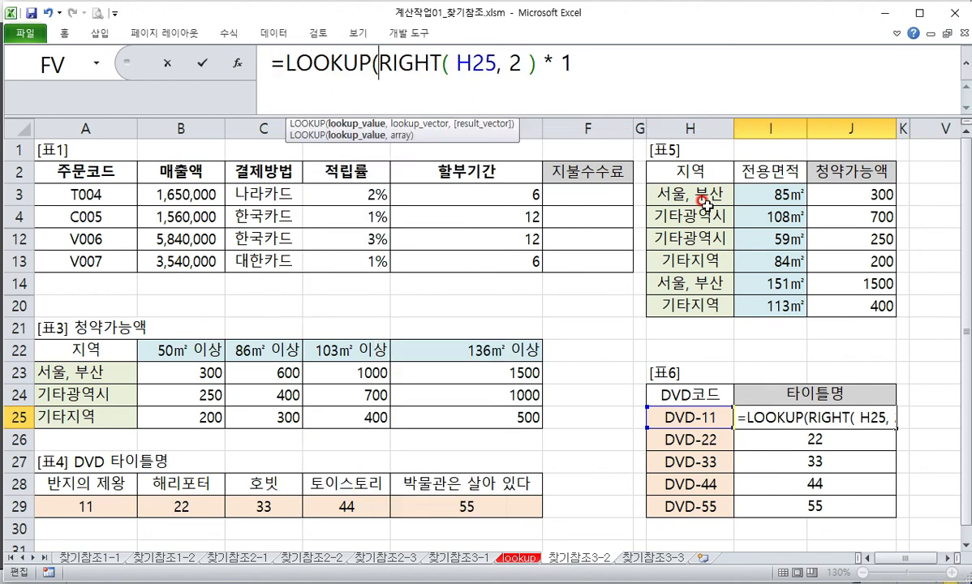
{"action": "left_click_drag", "start_coordinate": [381, 67], "coordinate": [638, 59]}
{"action": "left_click", "coordinate": [640, 69]}
{"action": "type", "text": ","}
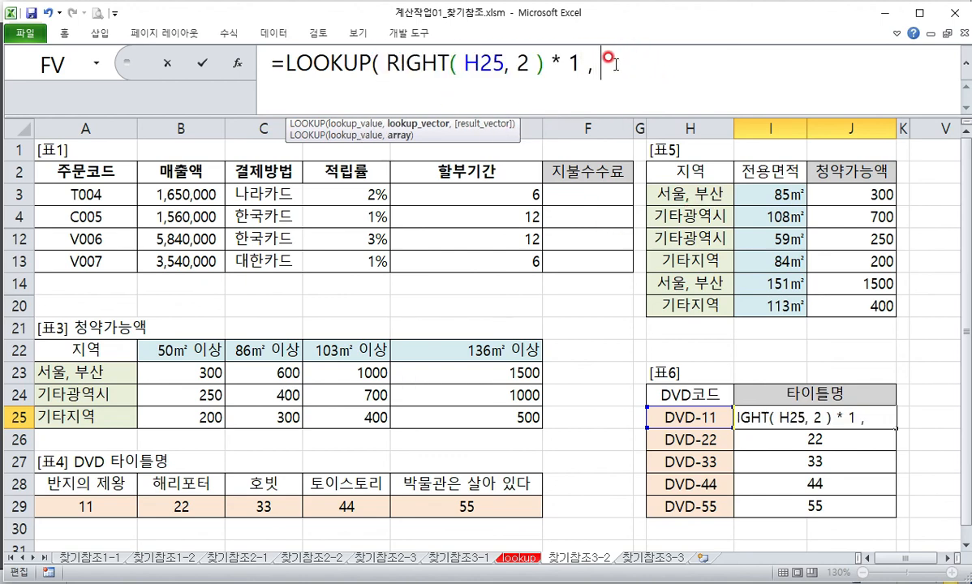
Add the code row of 표4 as the LOOKUP's lookup vector, with the absolute reference $A$29:$E$29
{"action": "left_click_drag", "start_coordinate": [81, 505], "coordinate": [430, 510]}
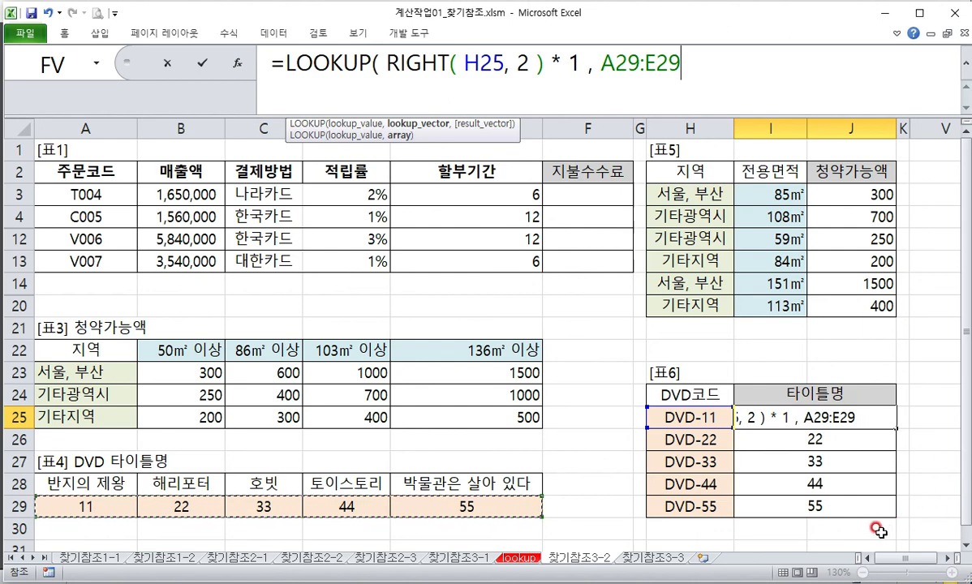
{"action": "key", "text": "F4"}
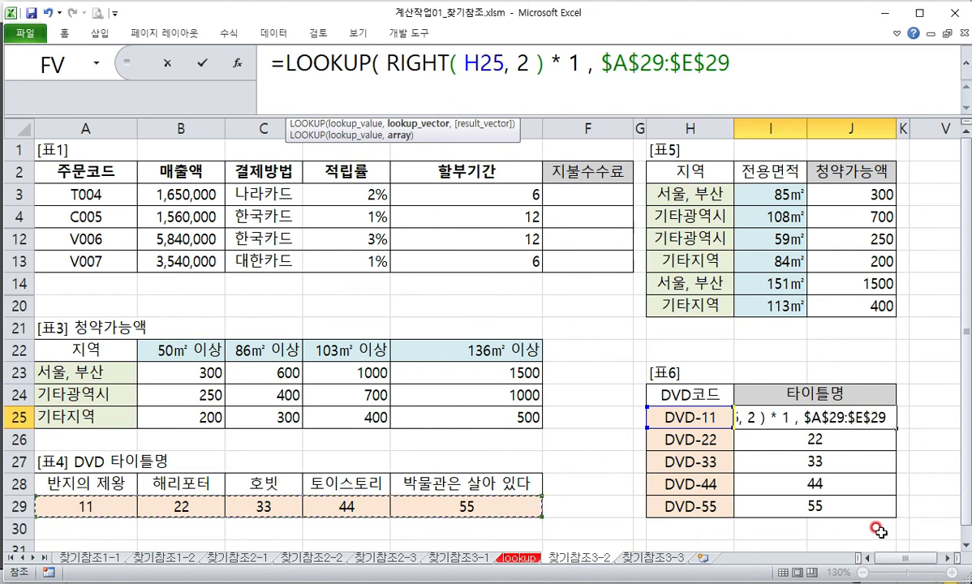
{"action": "type", "text": ","}
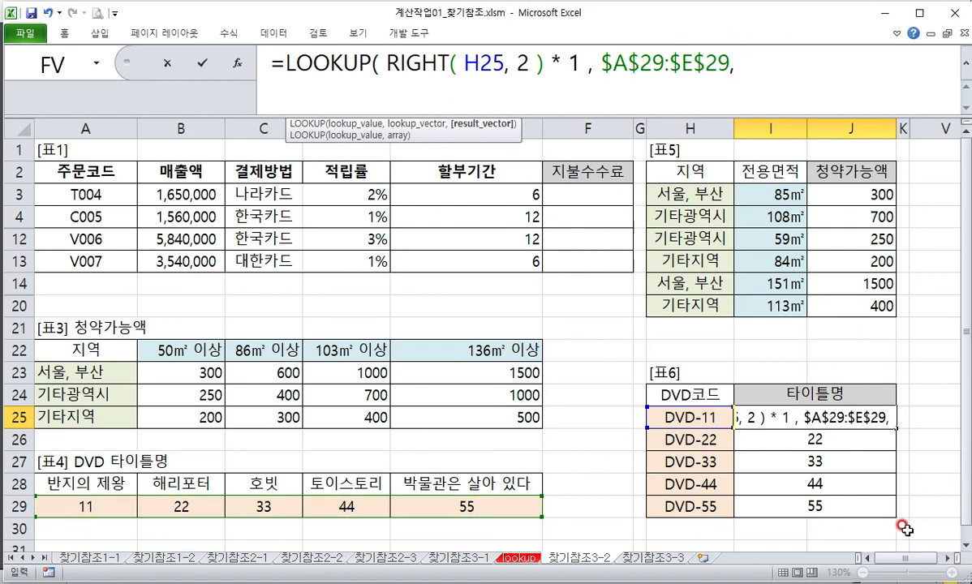
Complete the LOOKUP in I25 with the title row $A$28:$E$28 as the result vector and fill the formula down to row 29
{"action": "left_click_drag", "start_coordinate": [82, 482], "coordinate": [505, 478]}
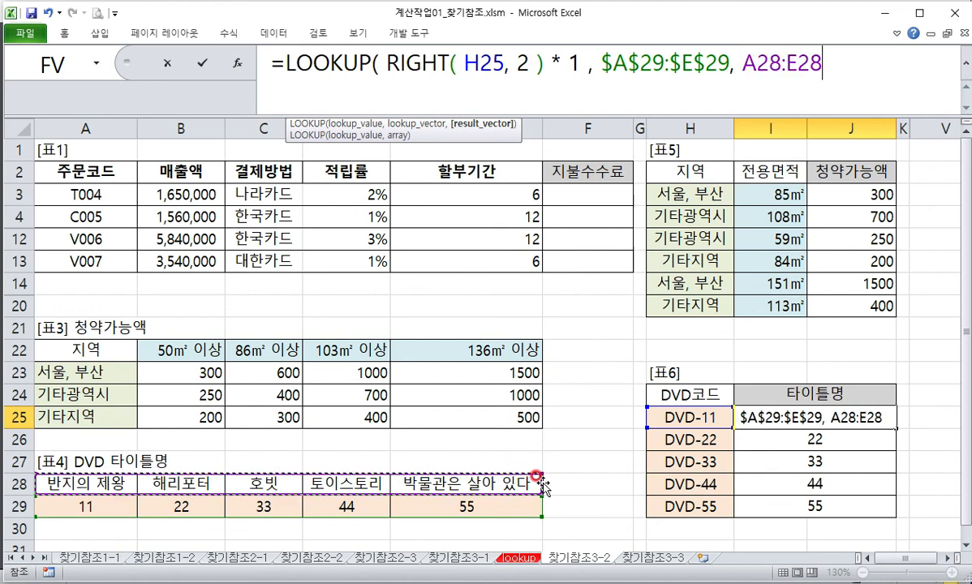
{"action": "key", "text": "F4"}
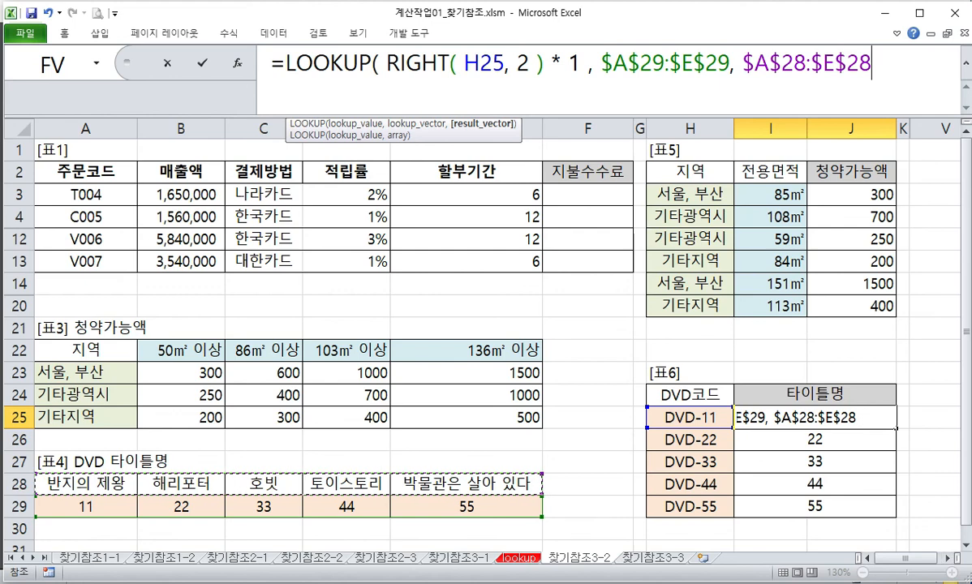
{"action": "type", "text": ")"}
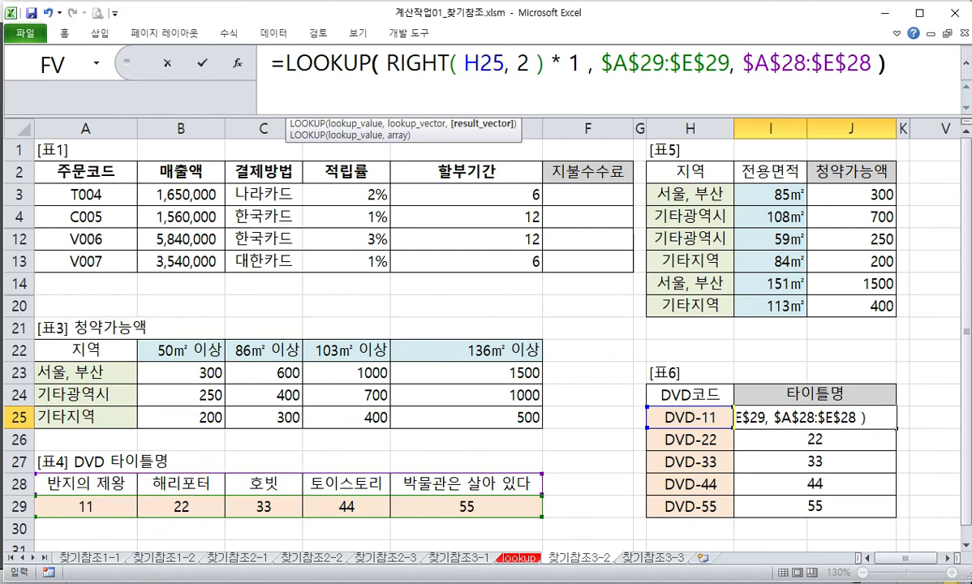
{"action": "key", "text": "ctrl+Return"}
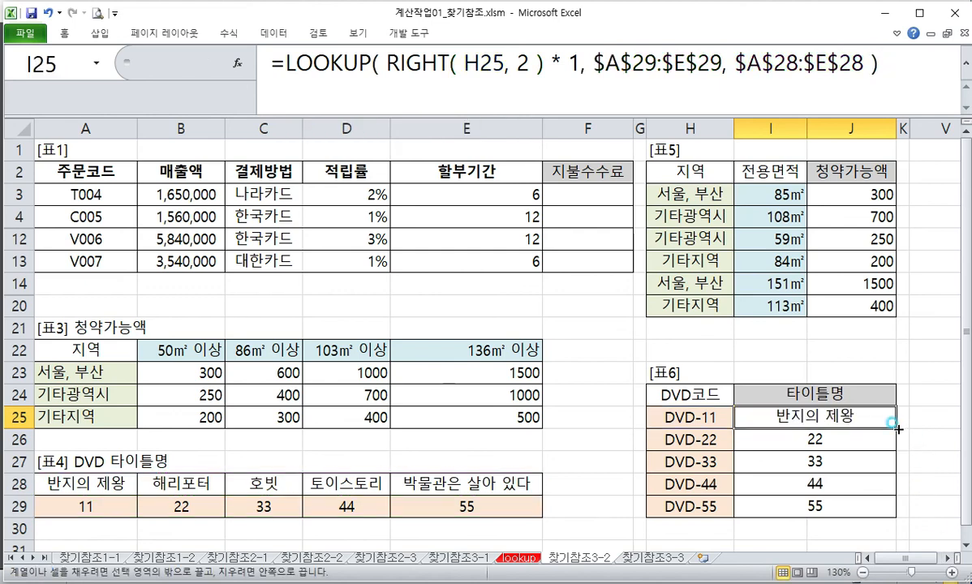
{"action": "left_click_drag", "start_coordinate": [897, 428], "coordinate": [893, 513]}
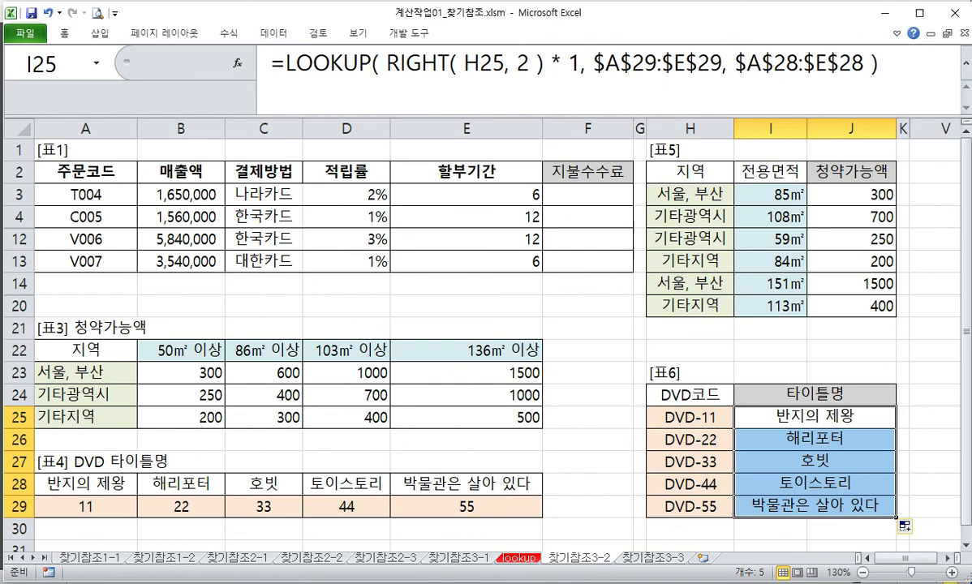